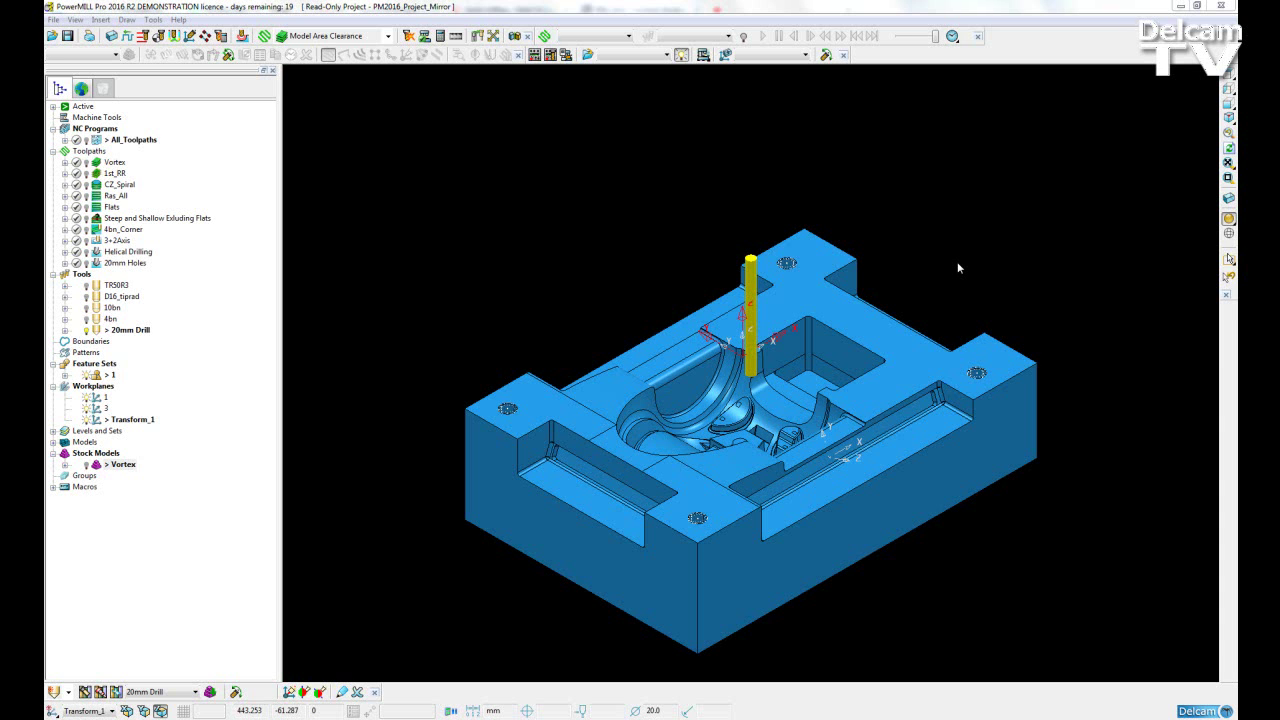
Look through the commands for project mirroring, then dismiss them without mirroring.
left_click(858, 354)
left_click(512, 40)
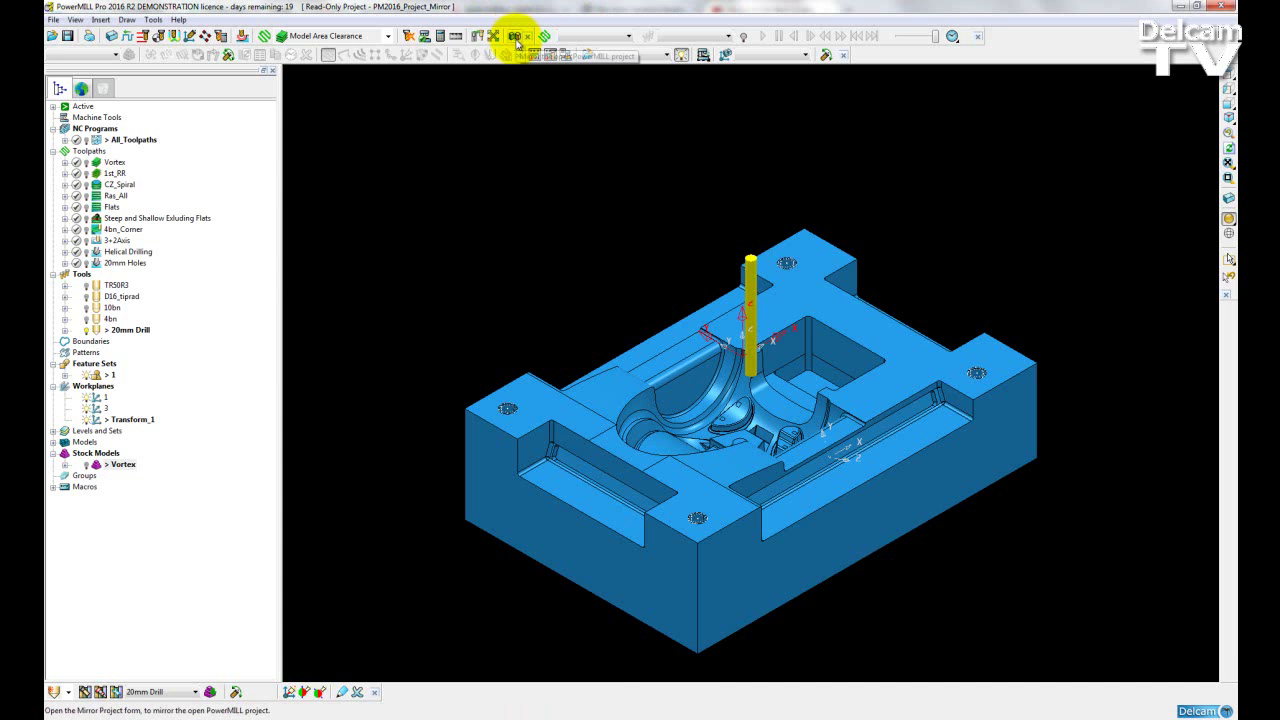
left_click(153, 20)
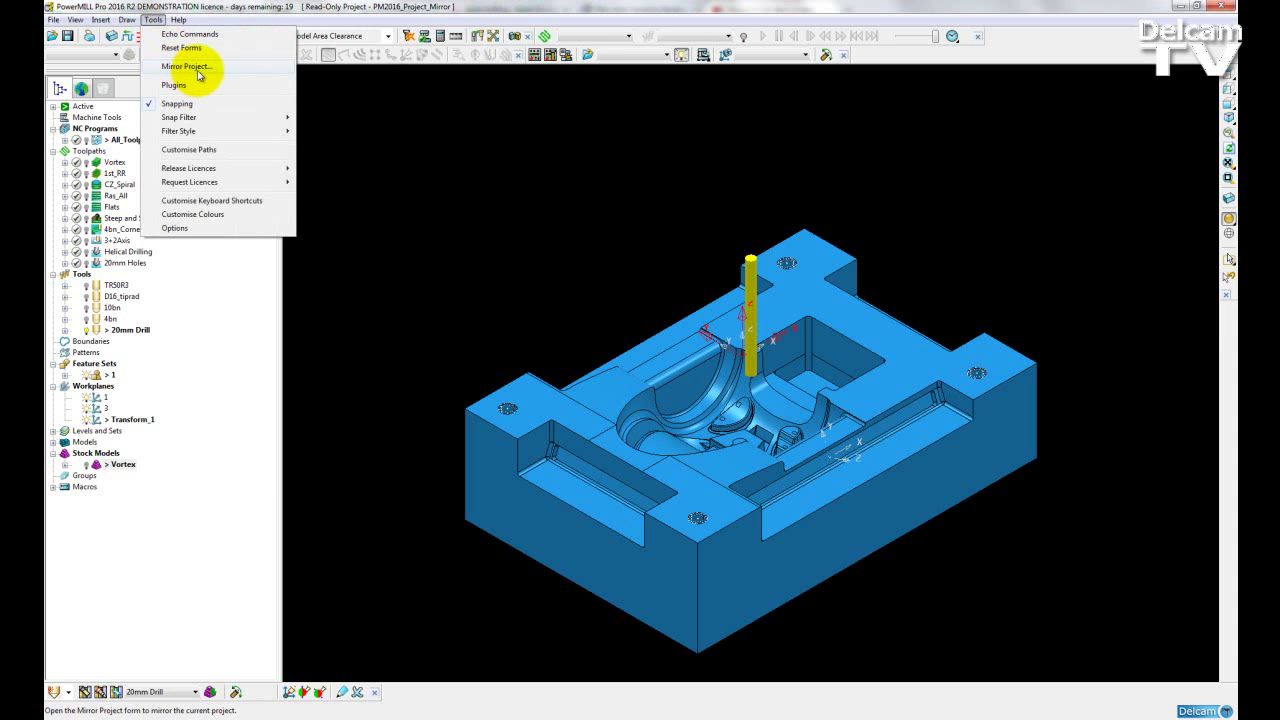
left_click(507, 148)
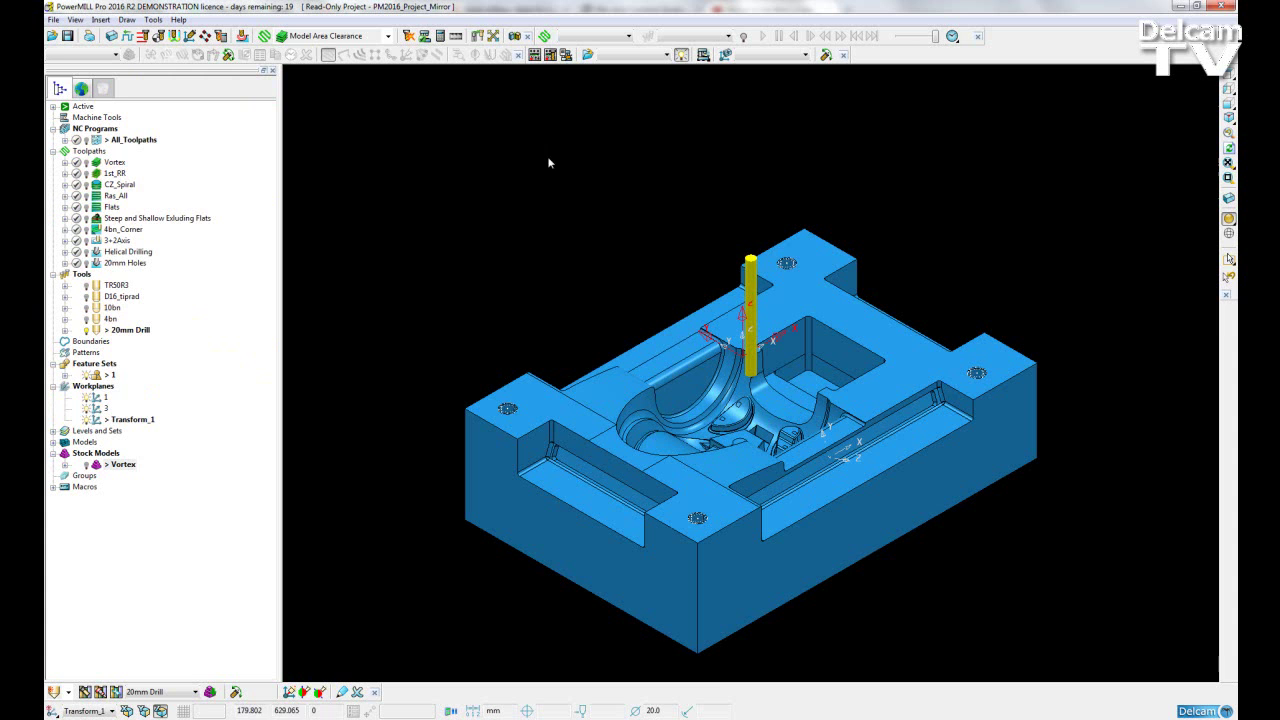
Open Mirror Project and reset the mirror-plane workplane from <None> back to Transform_1.
left_click(514, 38)
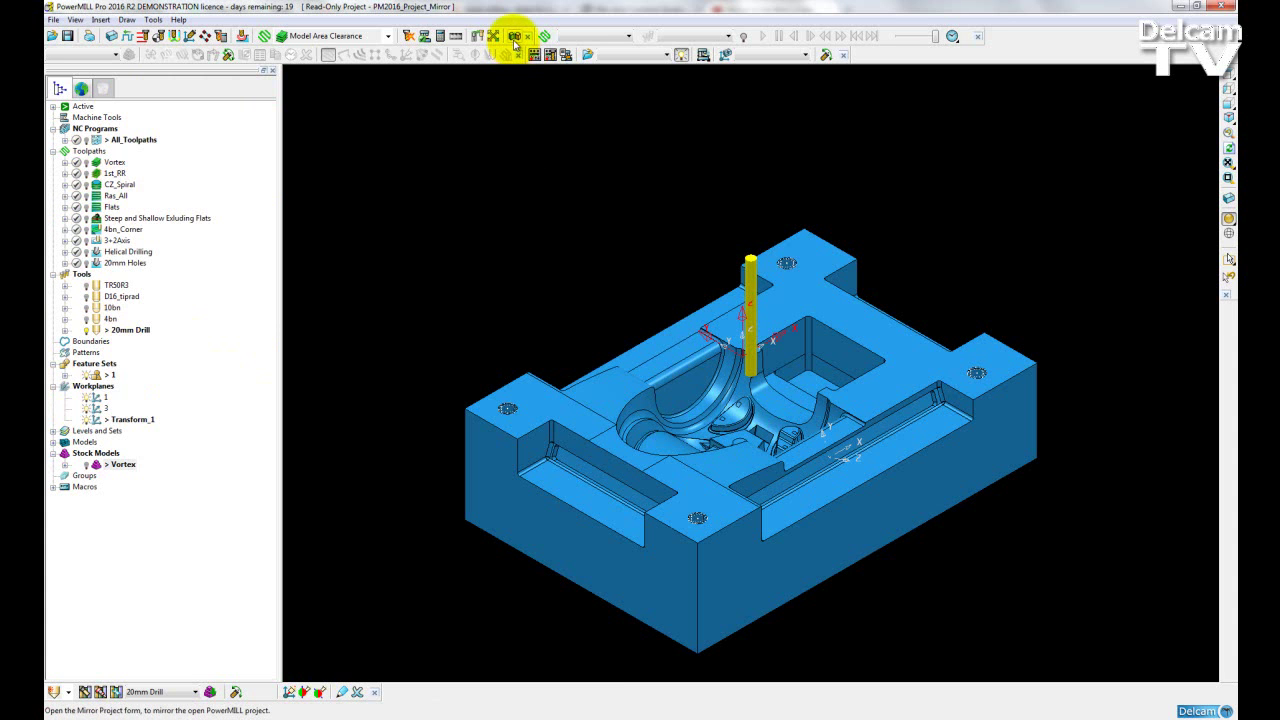
left_click(514, 38)
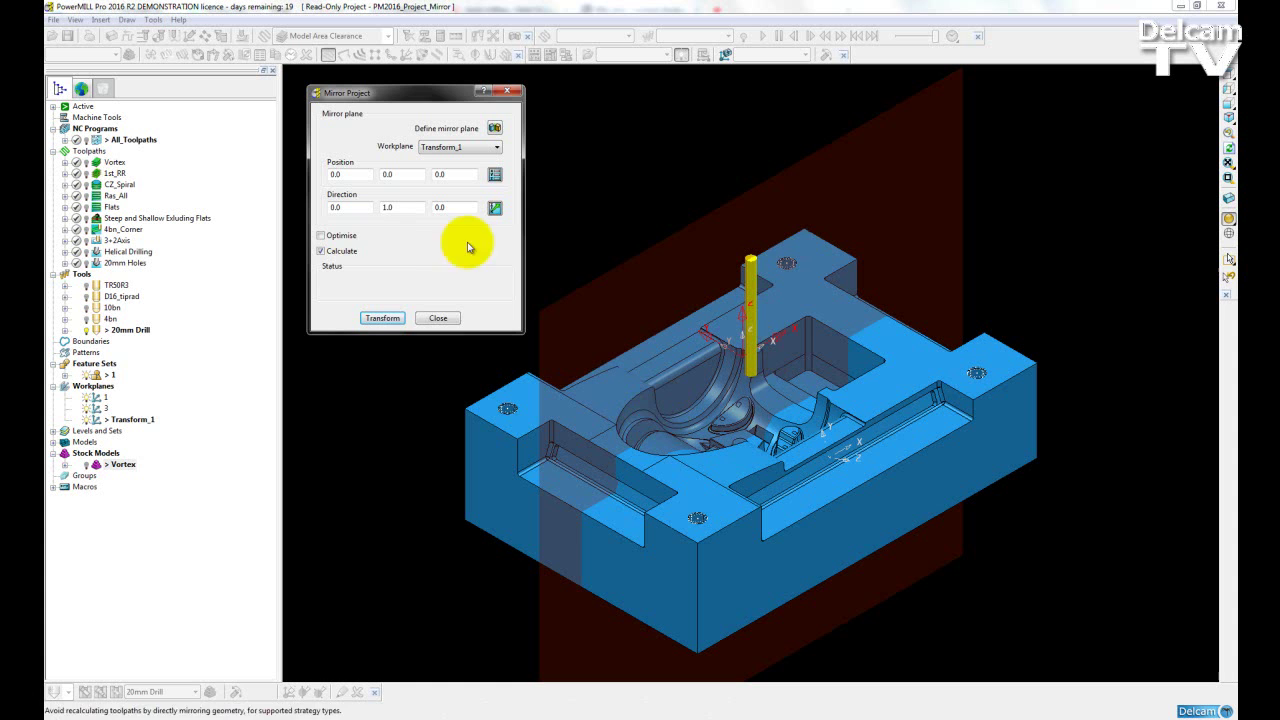
left_click(459, 150)
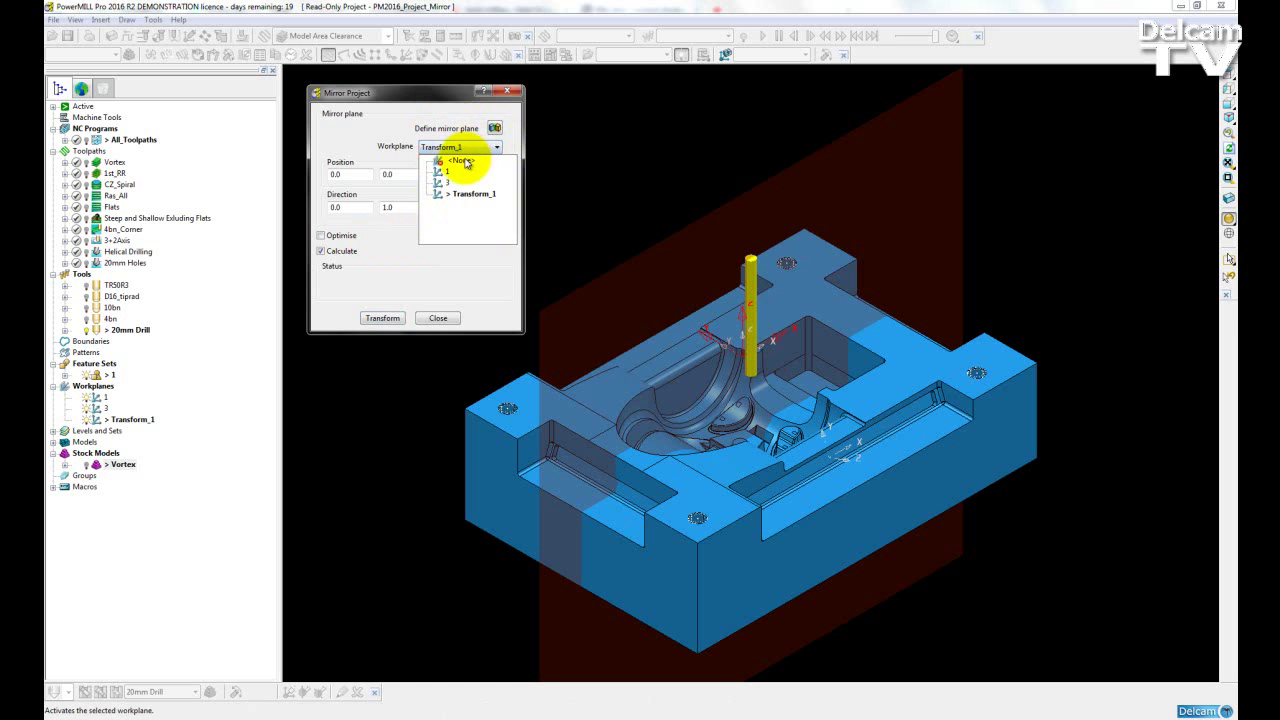
left_click(463, 161)
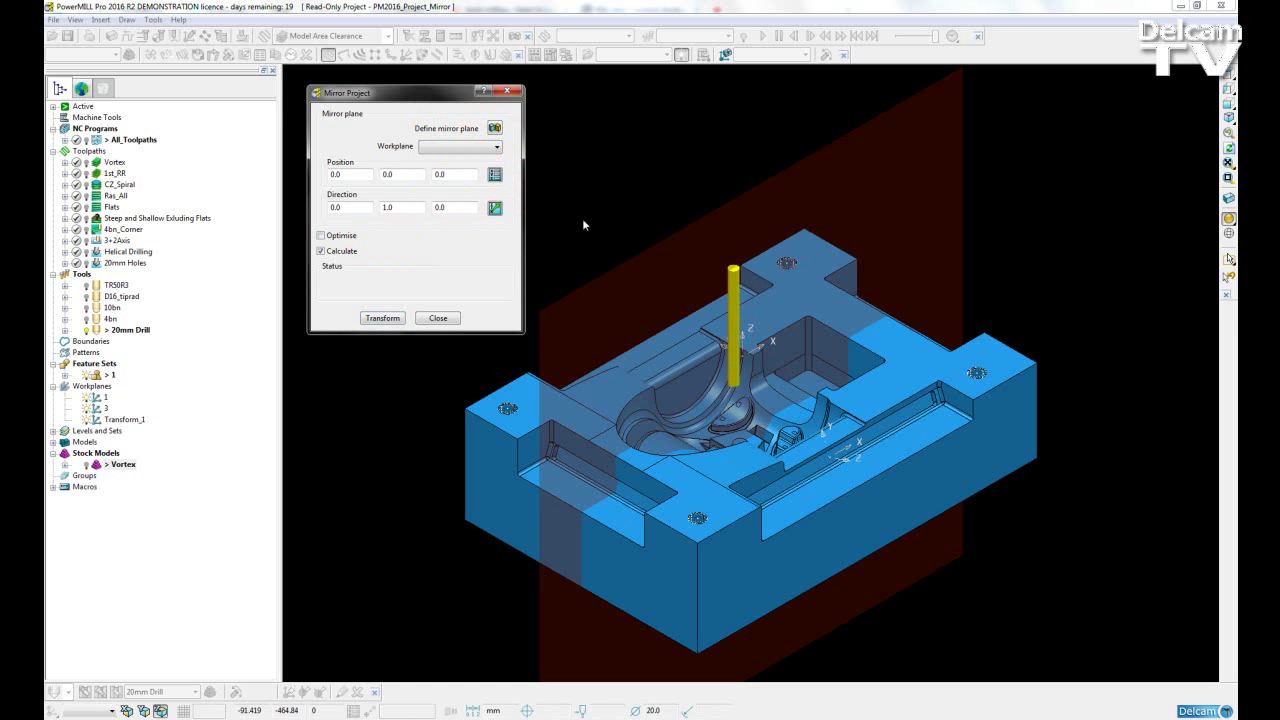
left_click(438, 173)
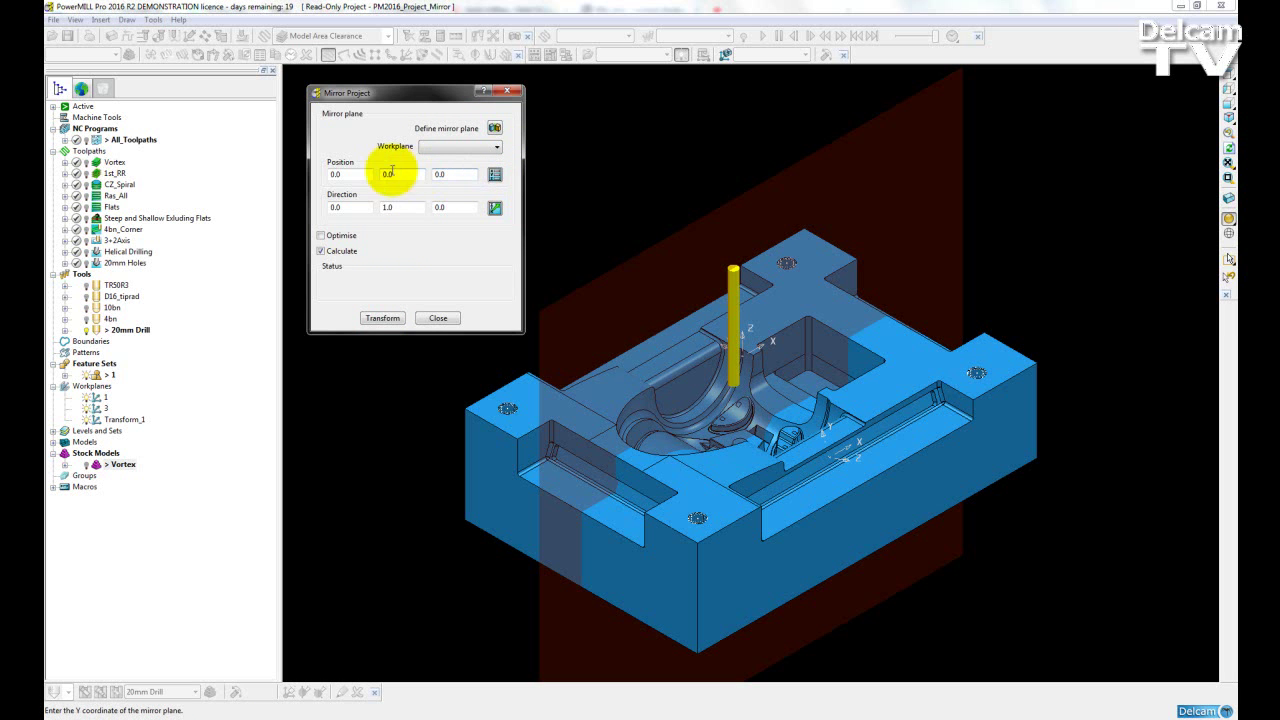
left_click(450, 148)
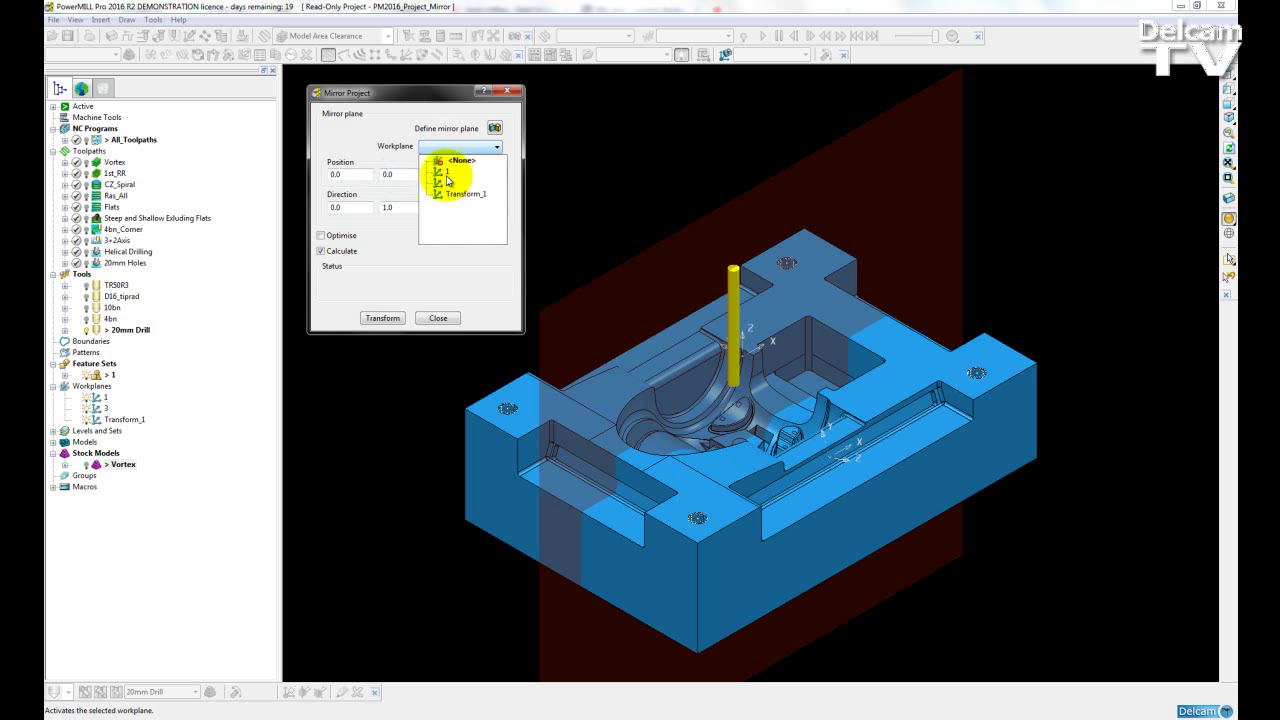
left_click(452, 191)
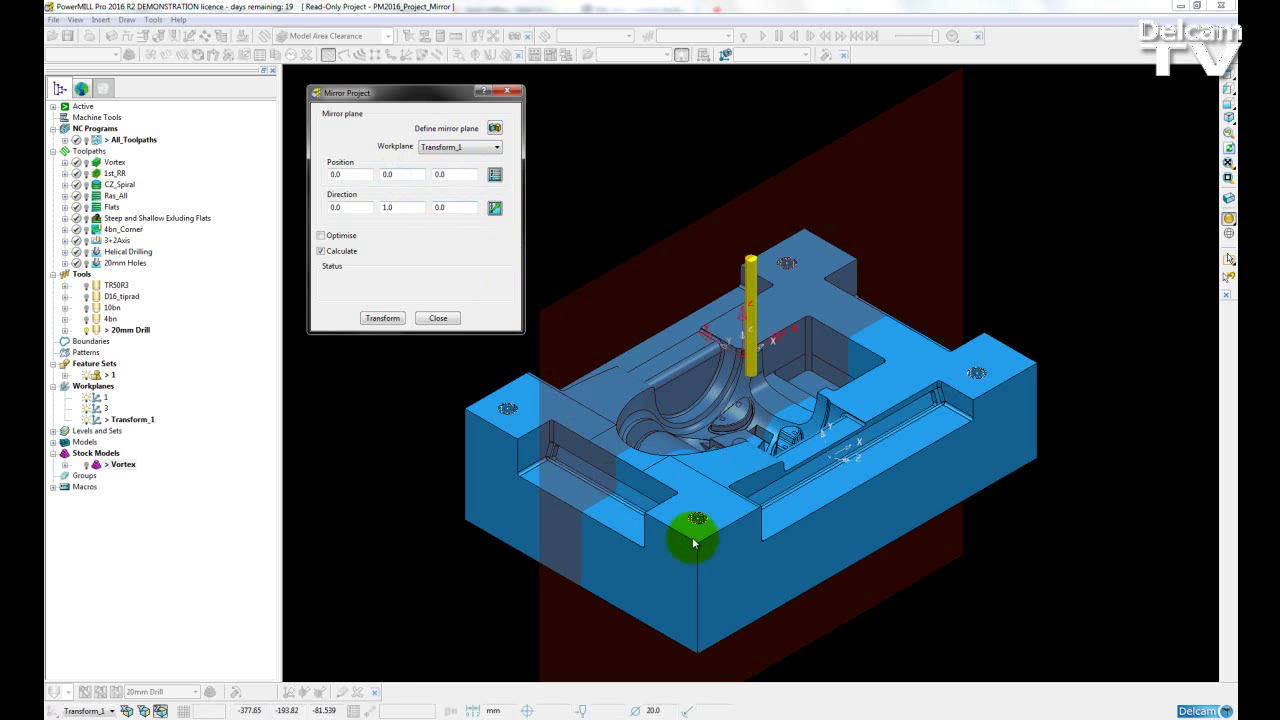
Set the mirror plane's Position Y to -300.0, placing it at 0,-300,0 beside the part.
mouse_move(686, 537)
middle_mouse_down()
mouse_move(879, 521)
mouse_move(802, 269)
mouse_move(843, 263)
mouse_move(794, 343)
mouse_move(777, 314)
mouse_move(883, 325)
middle_mouse_up()
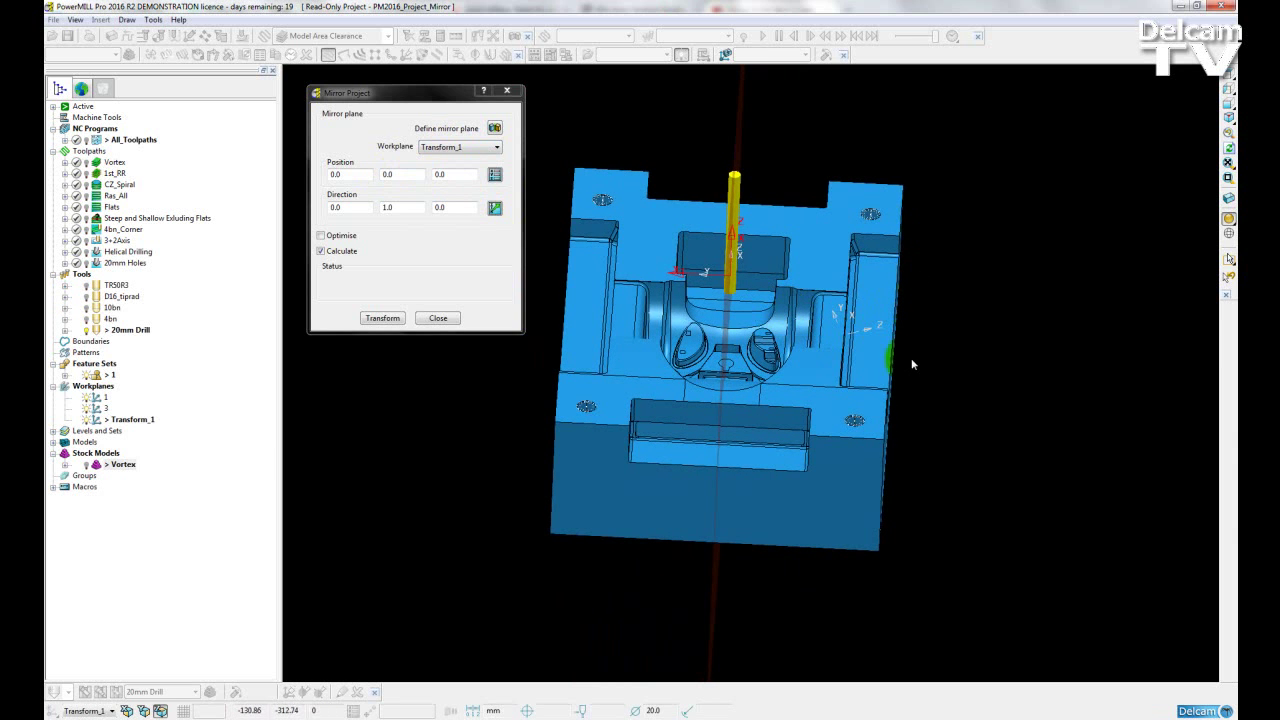
middle_click_drag(861, 382, 861, 382)
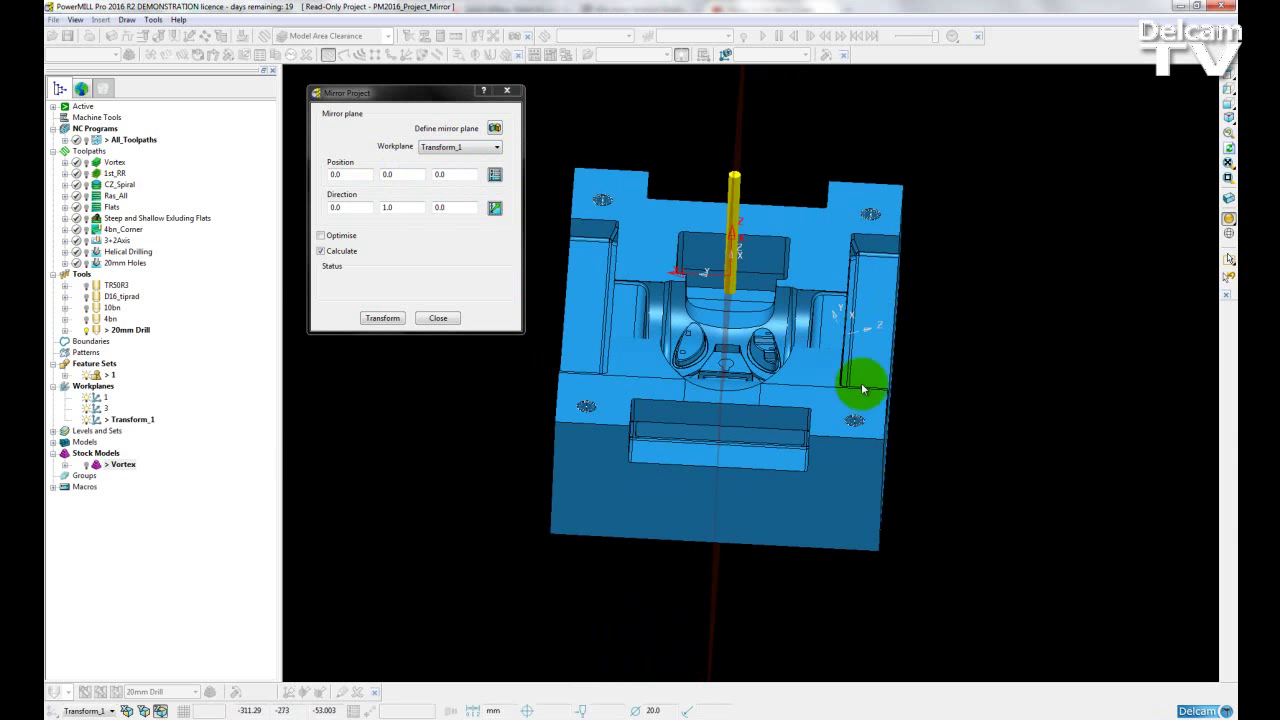
double_click(390, 174)
type("300")
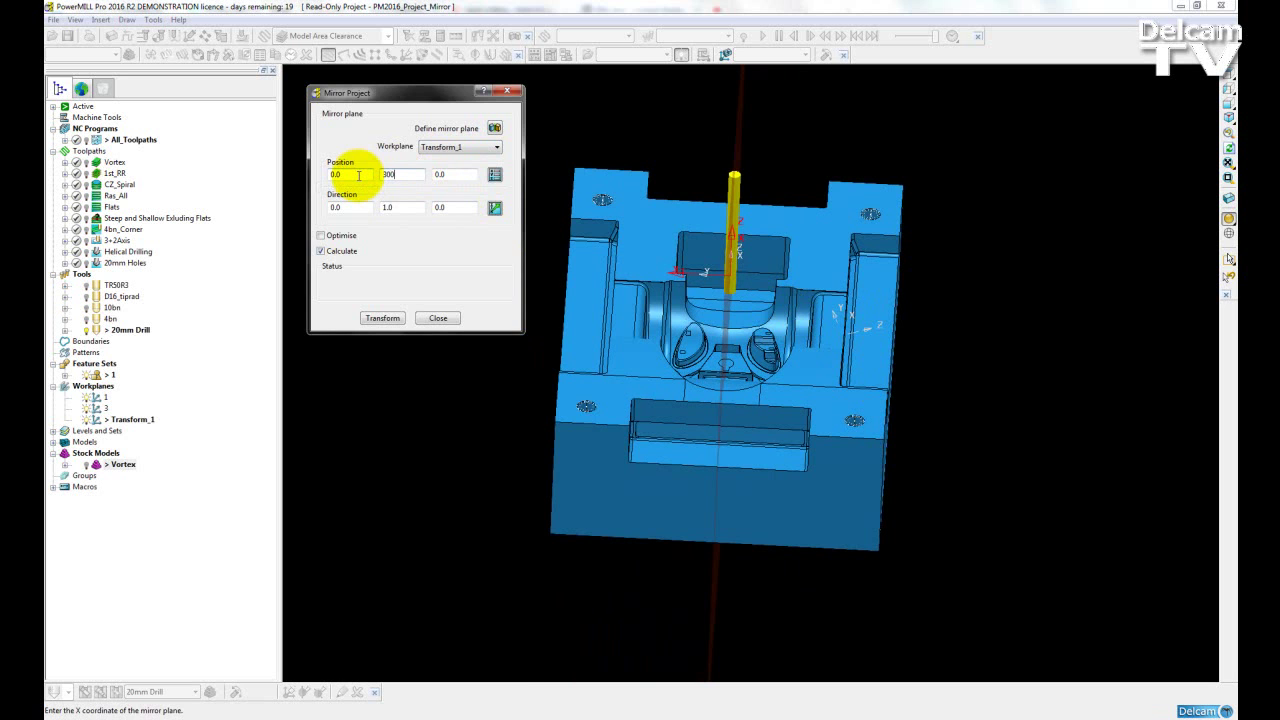
key("Return")
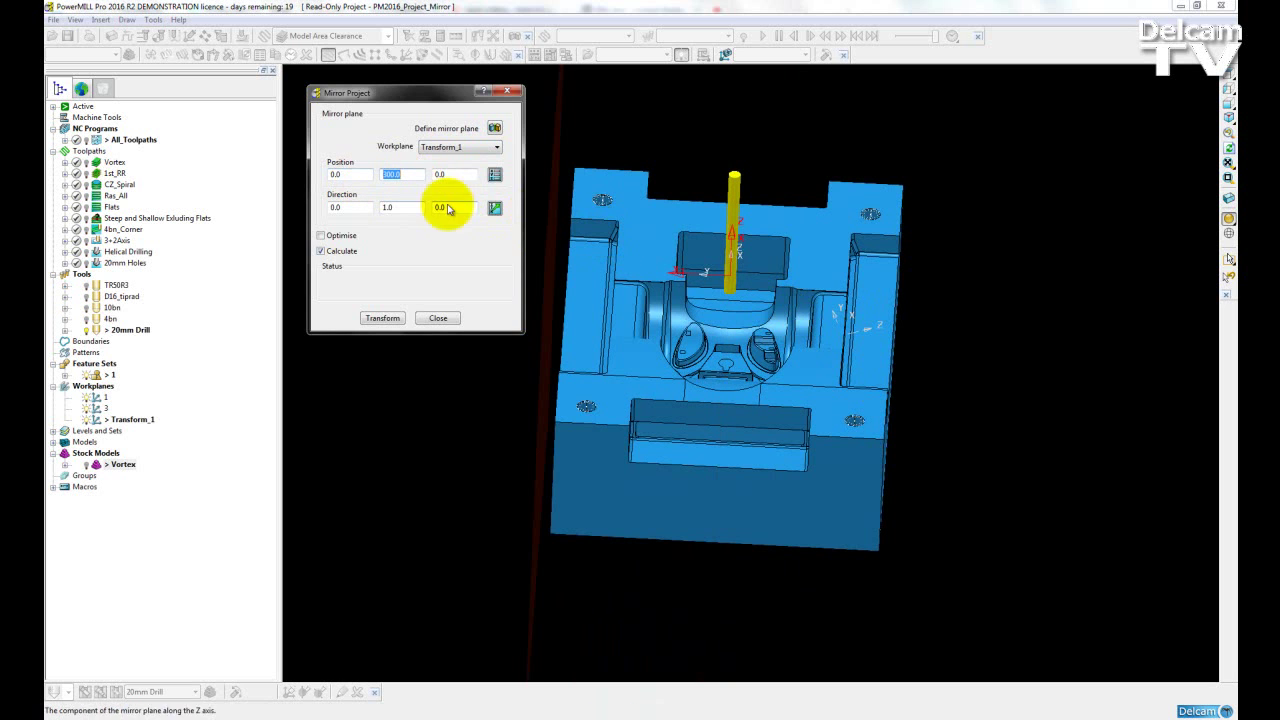
type("-300")
key("Return")
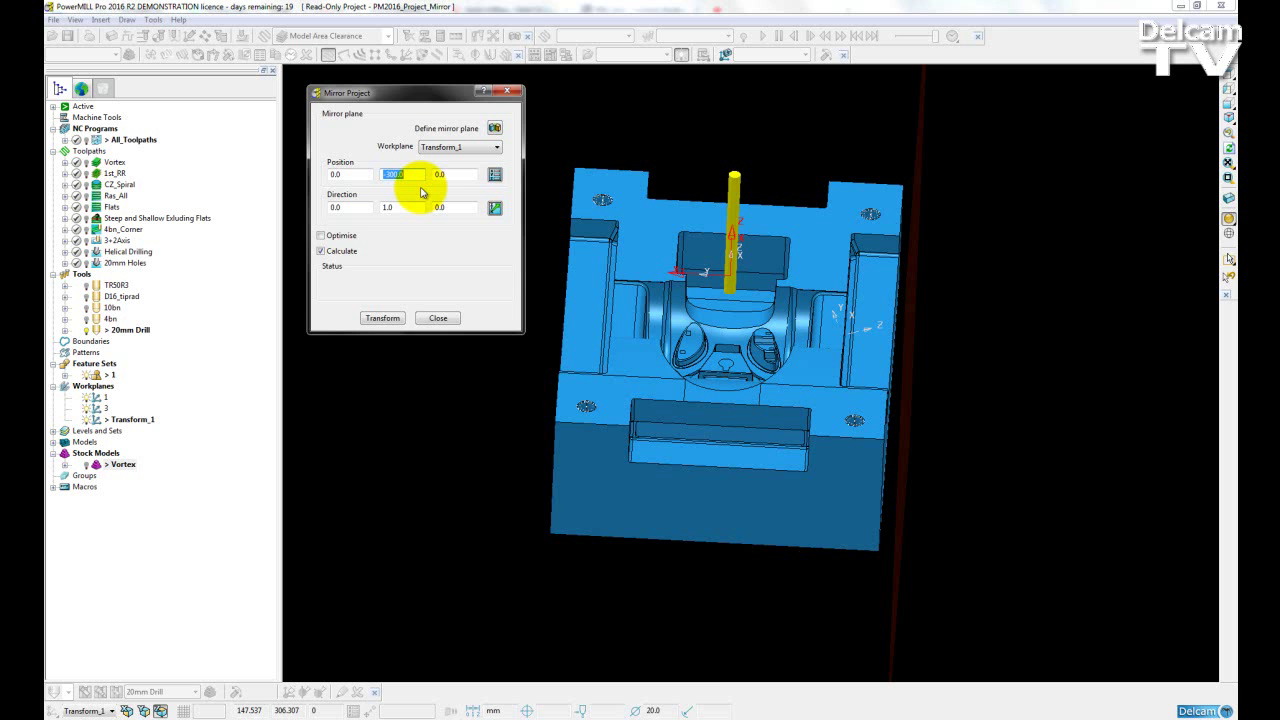
middle_click_drag(823, 414, 750, 456)
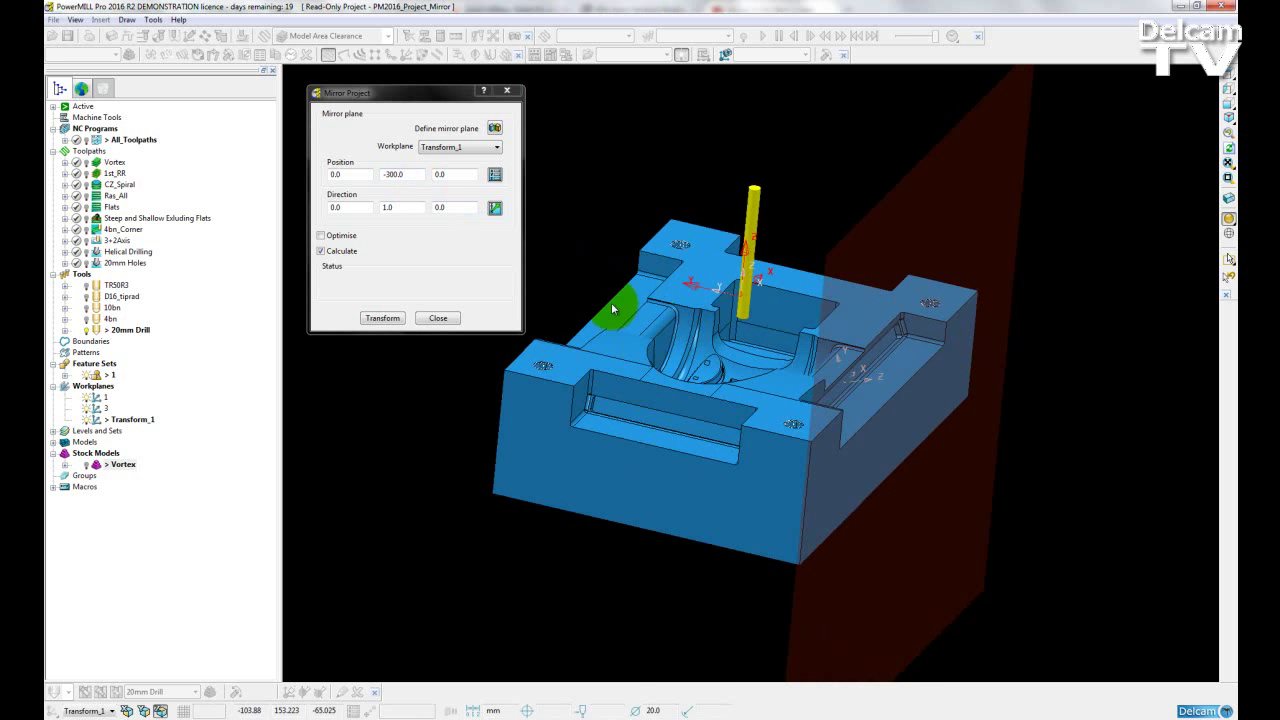
Try defining the mirror plane on the model: align it to ZX, then pick two corner points.
left_click(494, 130)
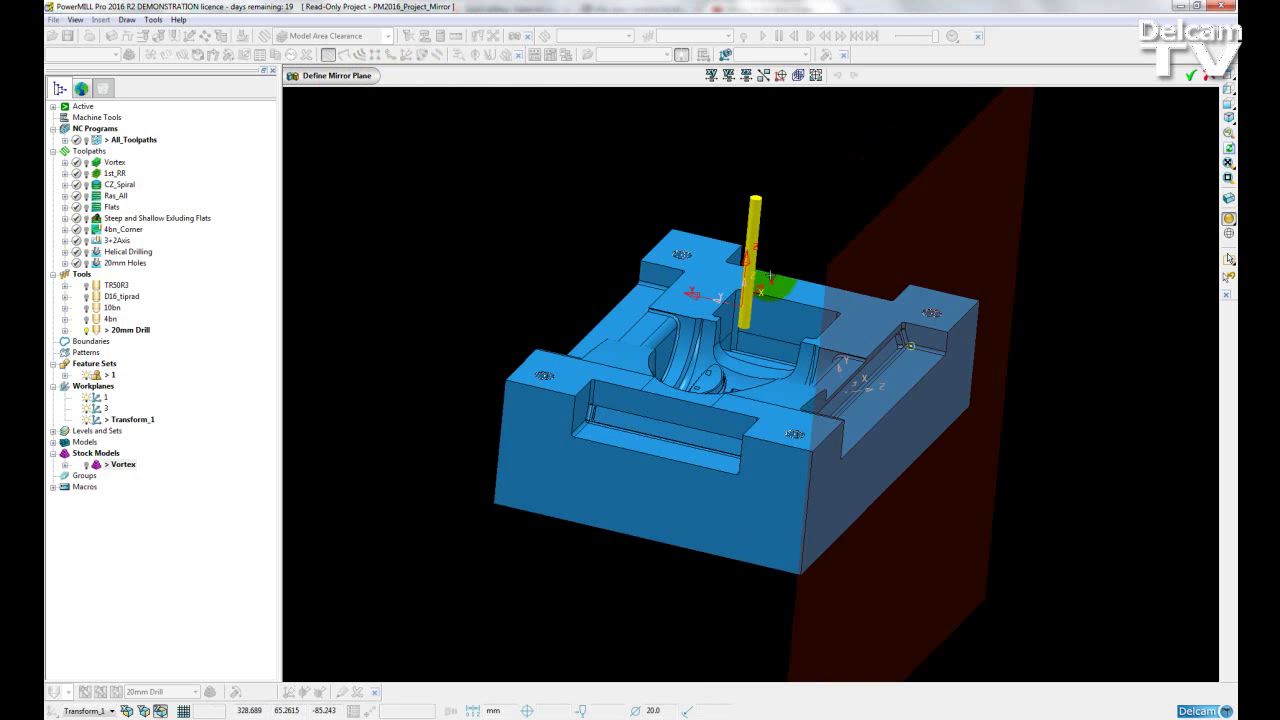
mouse_move(760, 283)
middle_mouse_down("shift")
mouse_move(696, 265)
mouse_move(608, 366)
mouse_move(694, 391)
mouse_move(758, 292)
middle_mouse_up("shift")
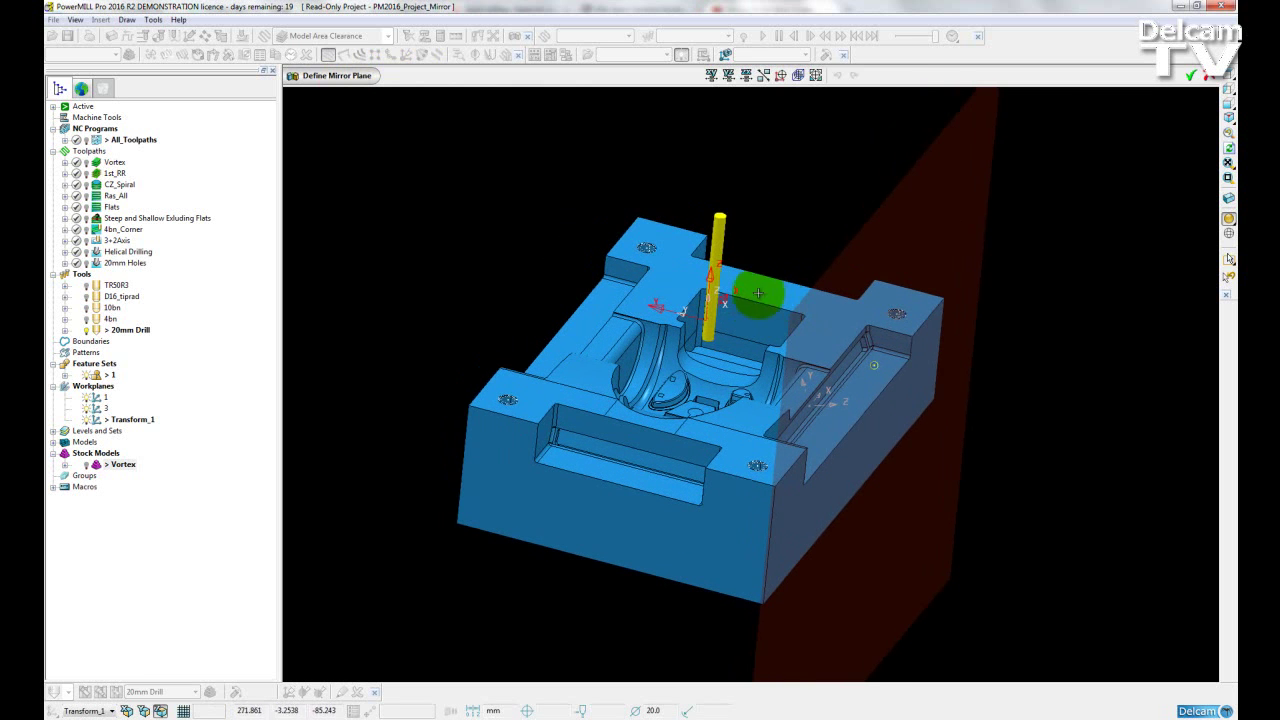
left_click(760, 74)
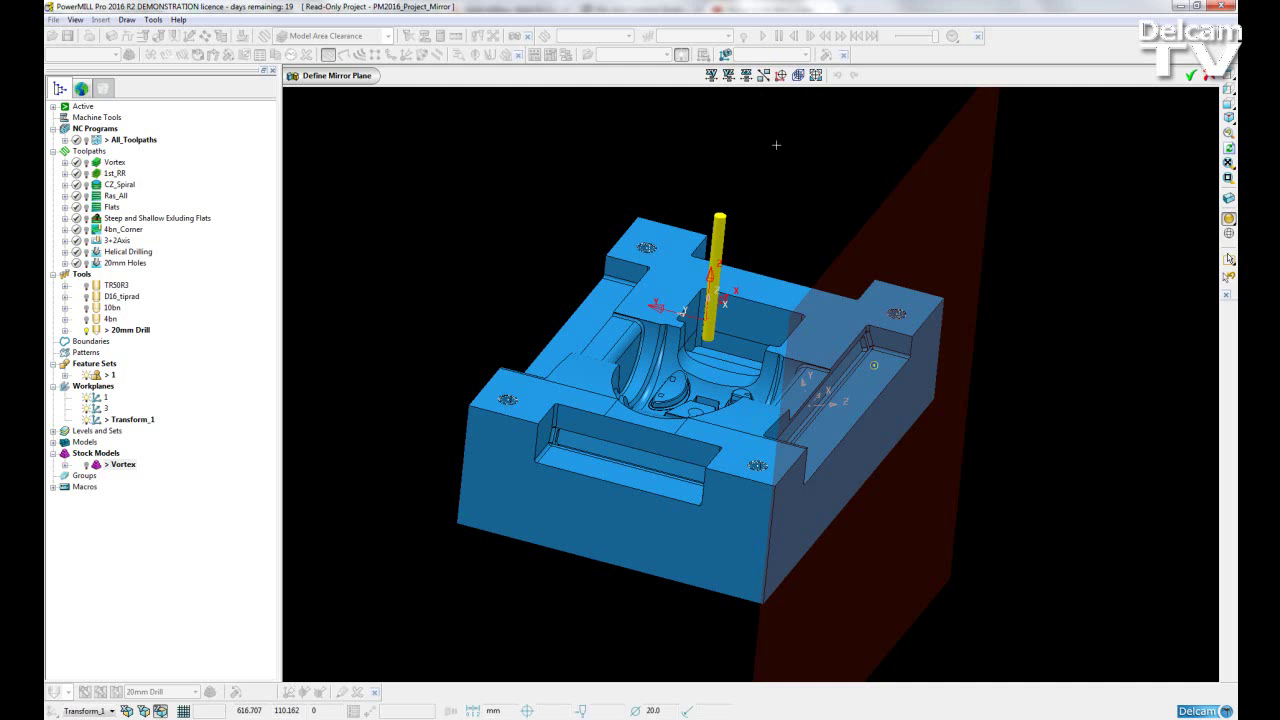
left_click(763, 76)
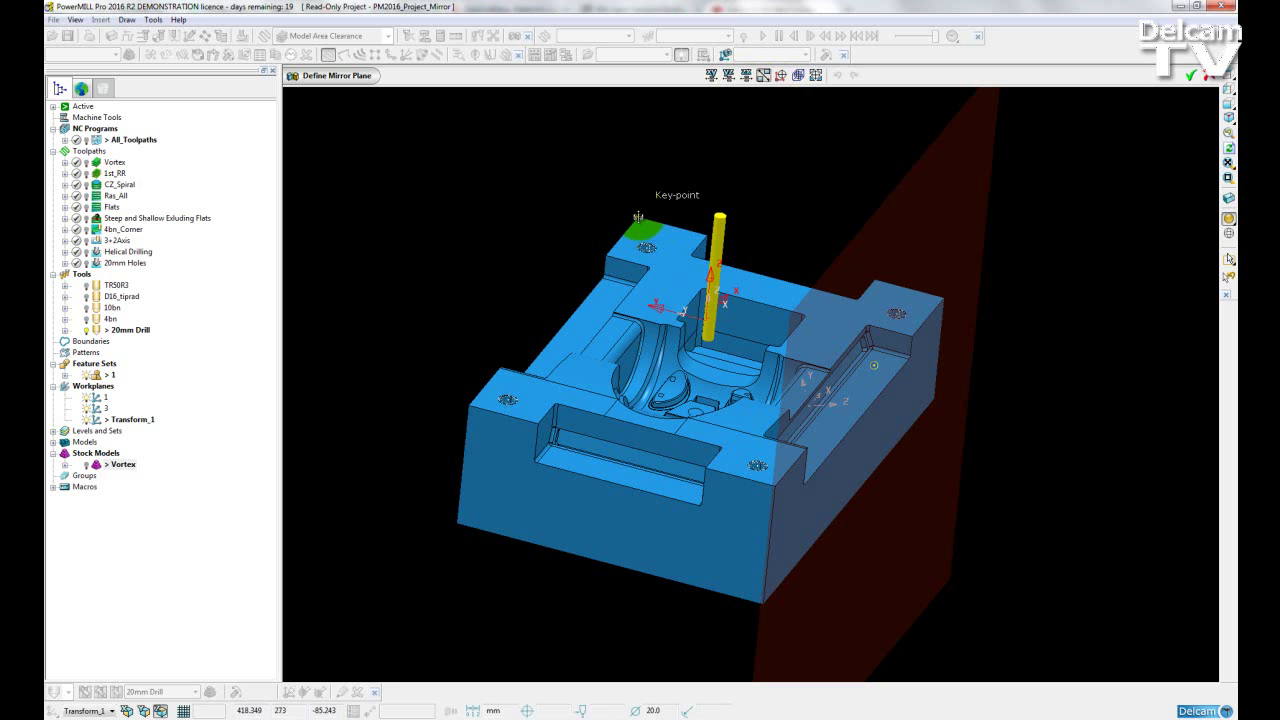
left_click(638, 217)
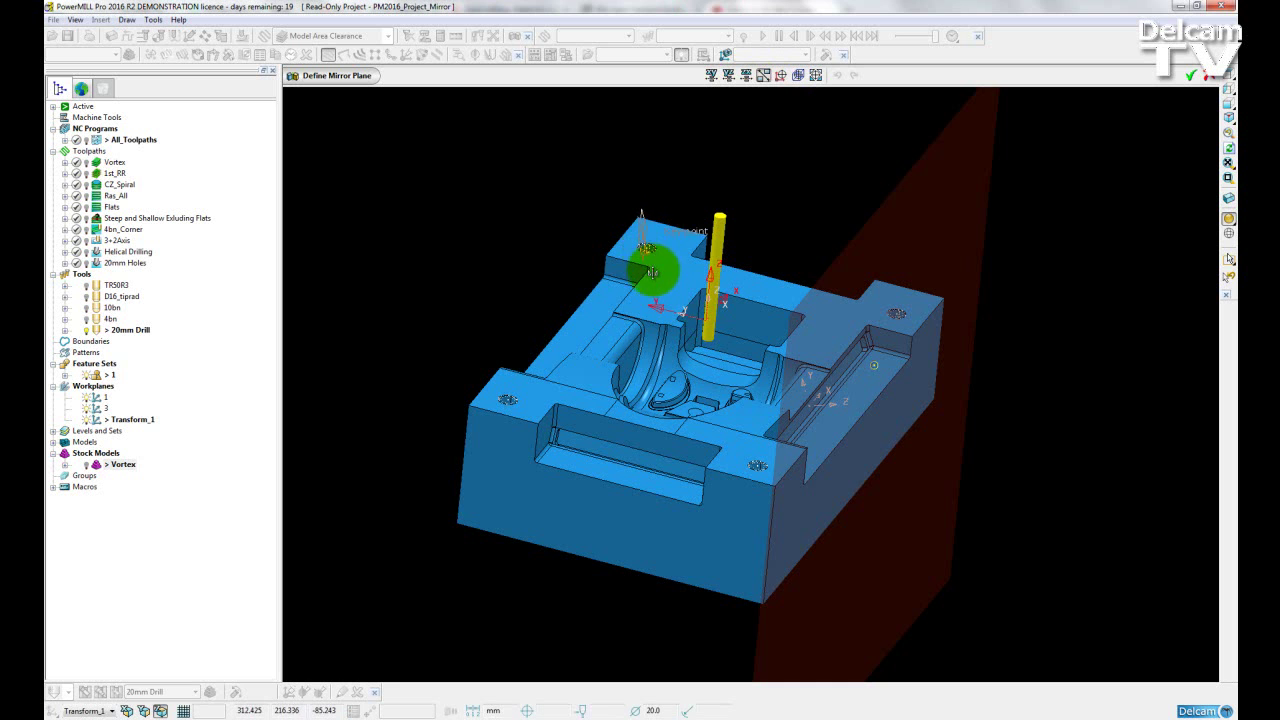
left_click(774, 487)
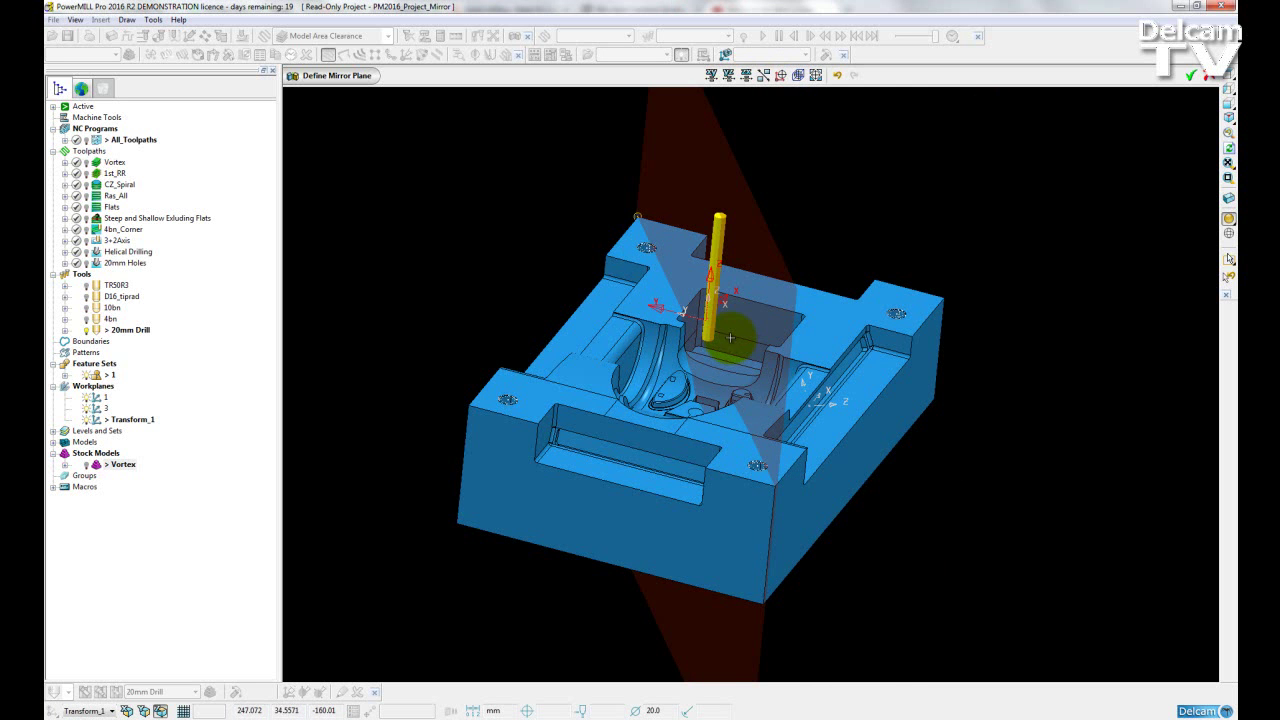
Undo the diagonal plane and accept, keeping the plane at 0,-300,0 with direction 0,1,0.
middle_click_drag(730, 338, 620, 310)
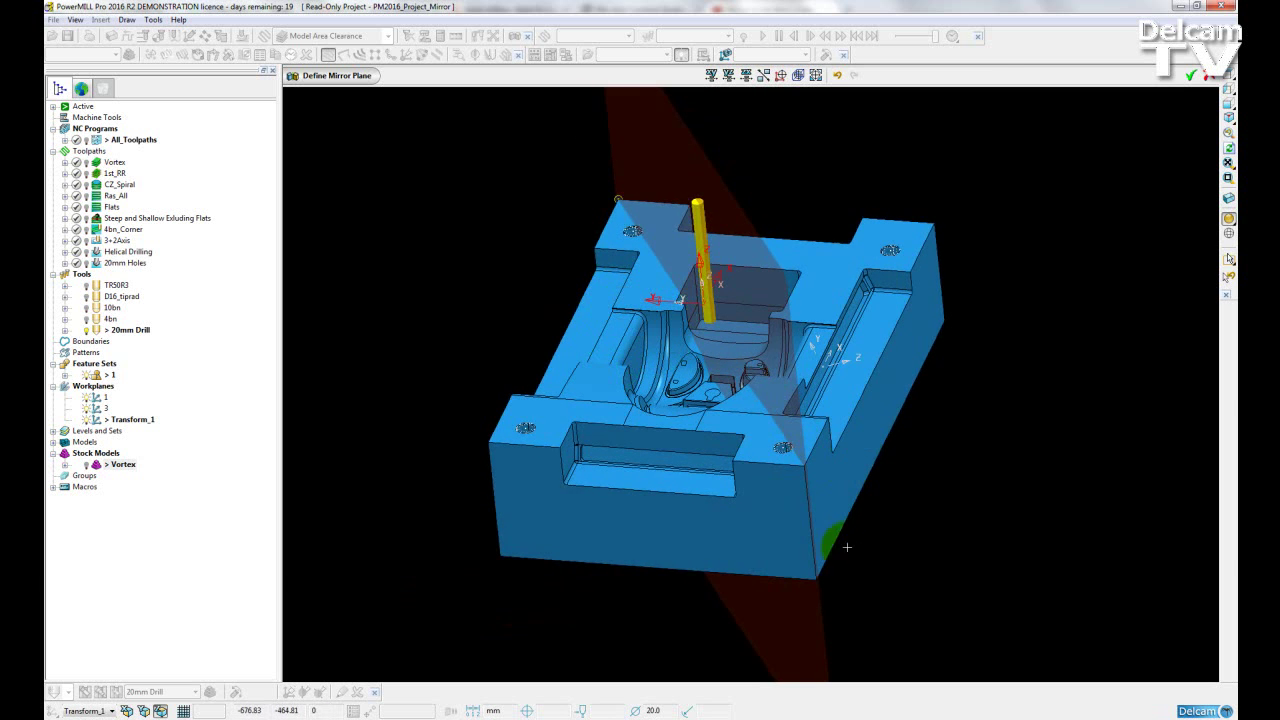
middle_click_drag(847, 547, 743, 509)
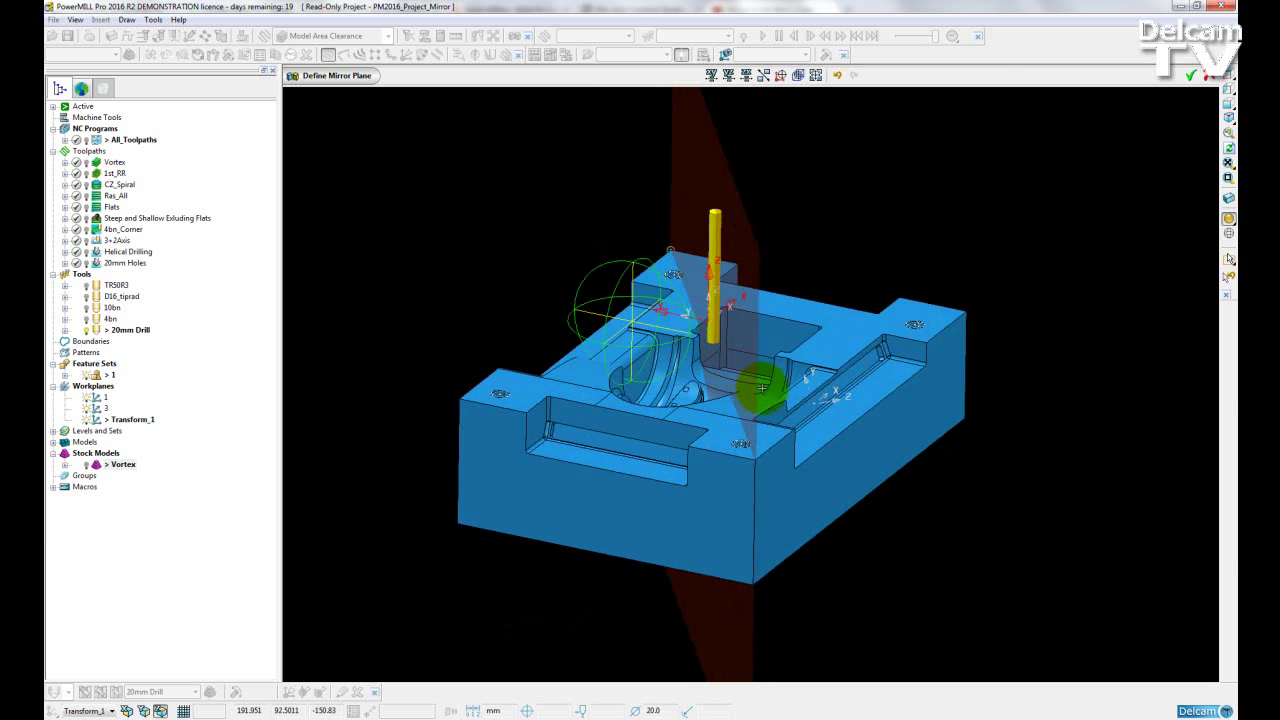
middle_click_drag(762, 388, 814, 235)
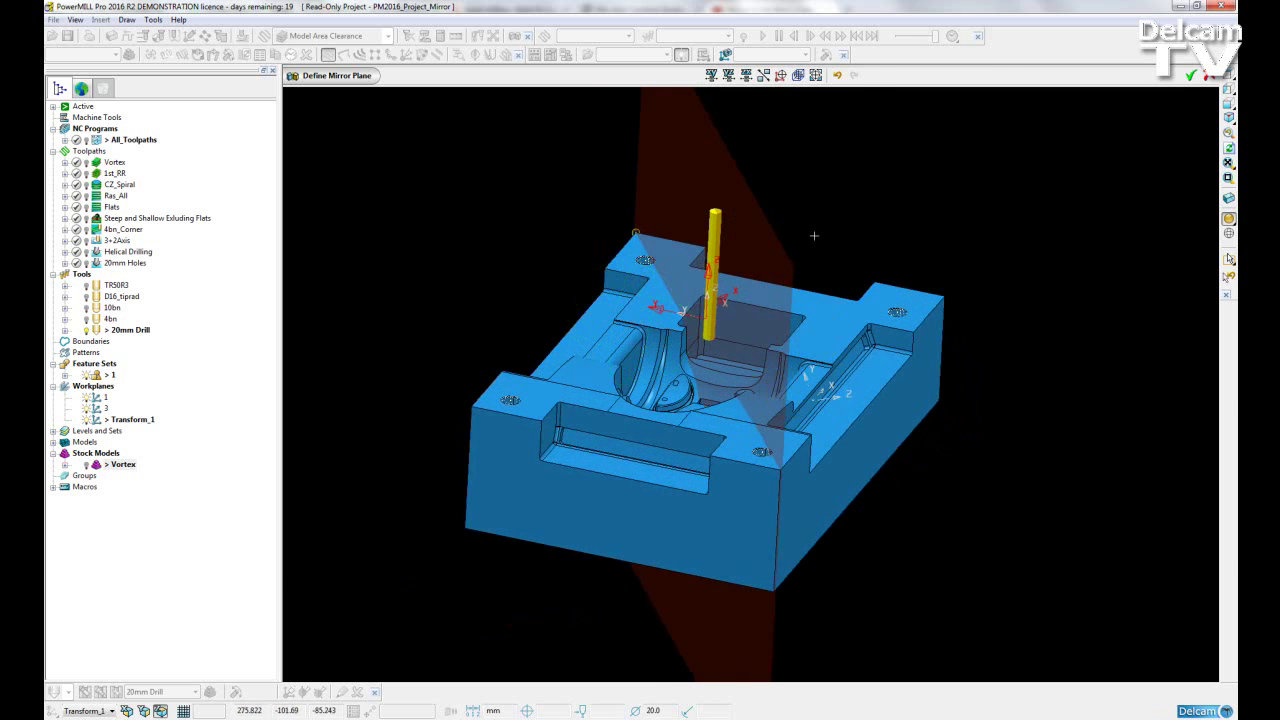
left_click(837, 80)
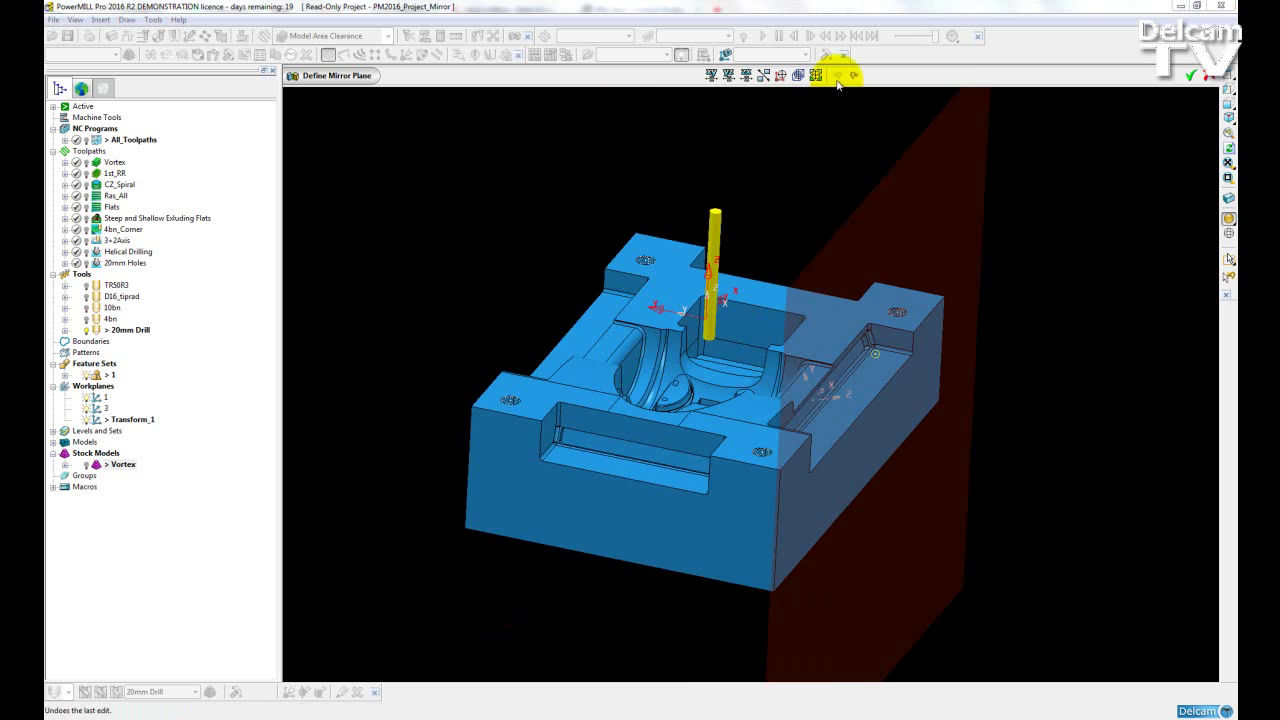
left_click(1188, 80)
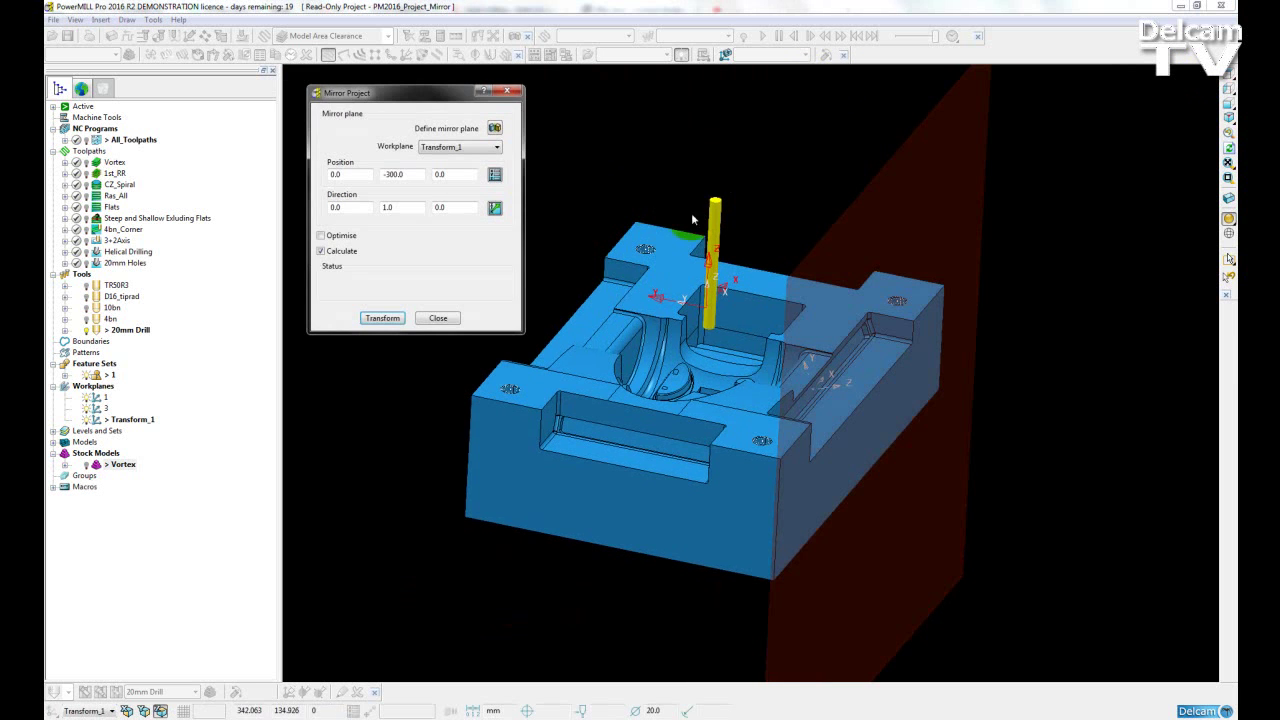
Tilt the view of the mould slightly.
middle_click_drag(681, 431, 648, 258)
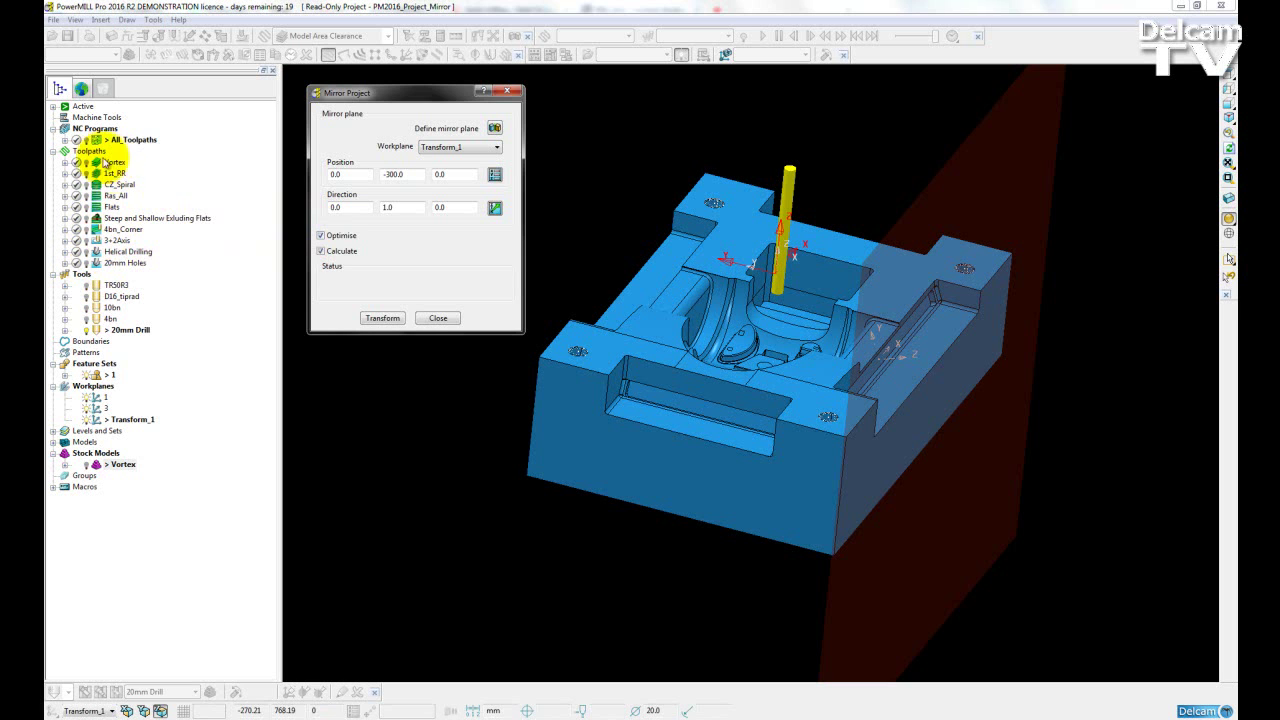
left_click(114, 162)
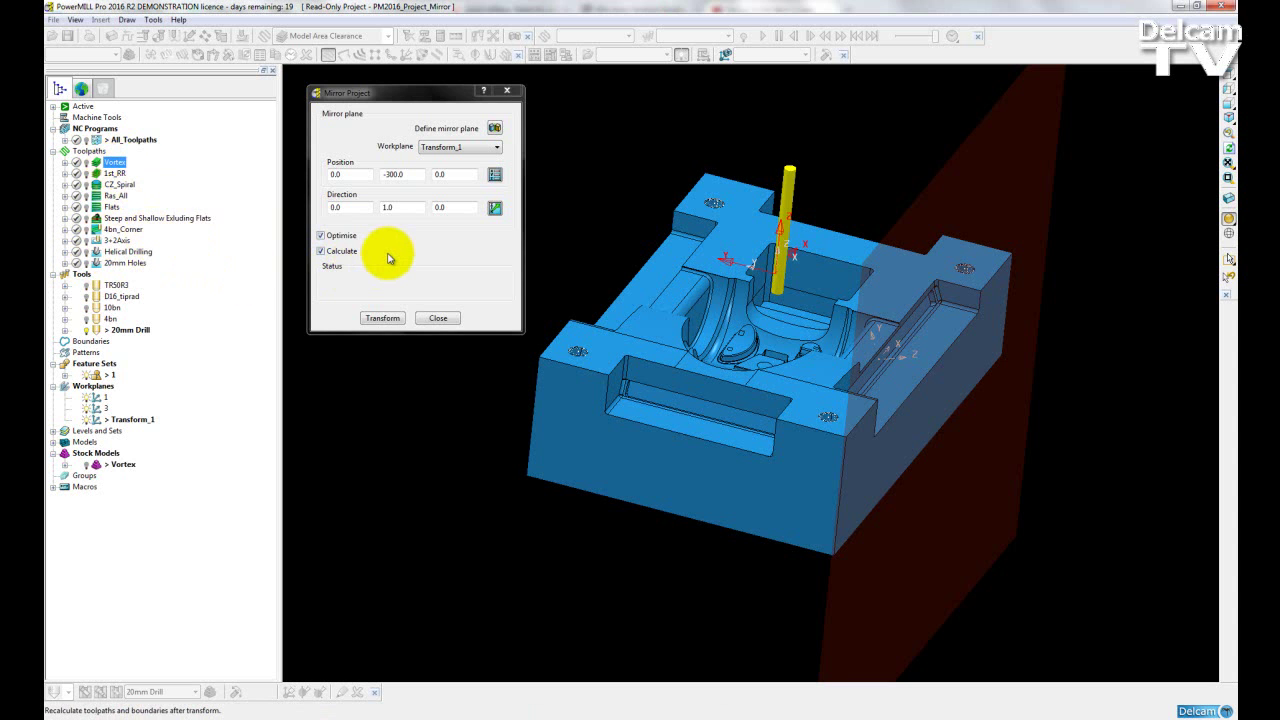
left_click(336, 251)
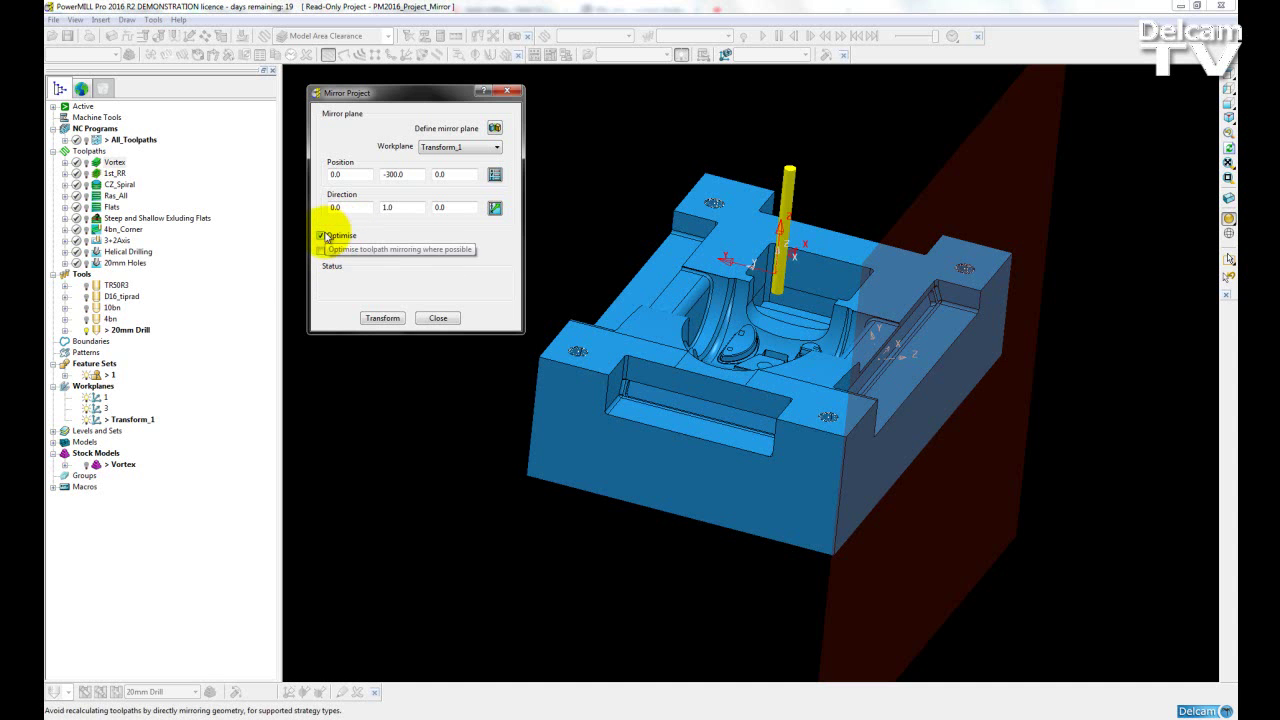
left_click(382, 318)
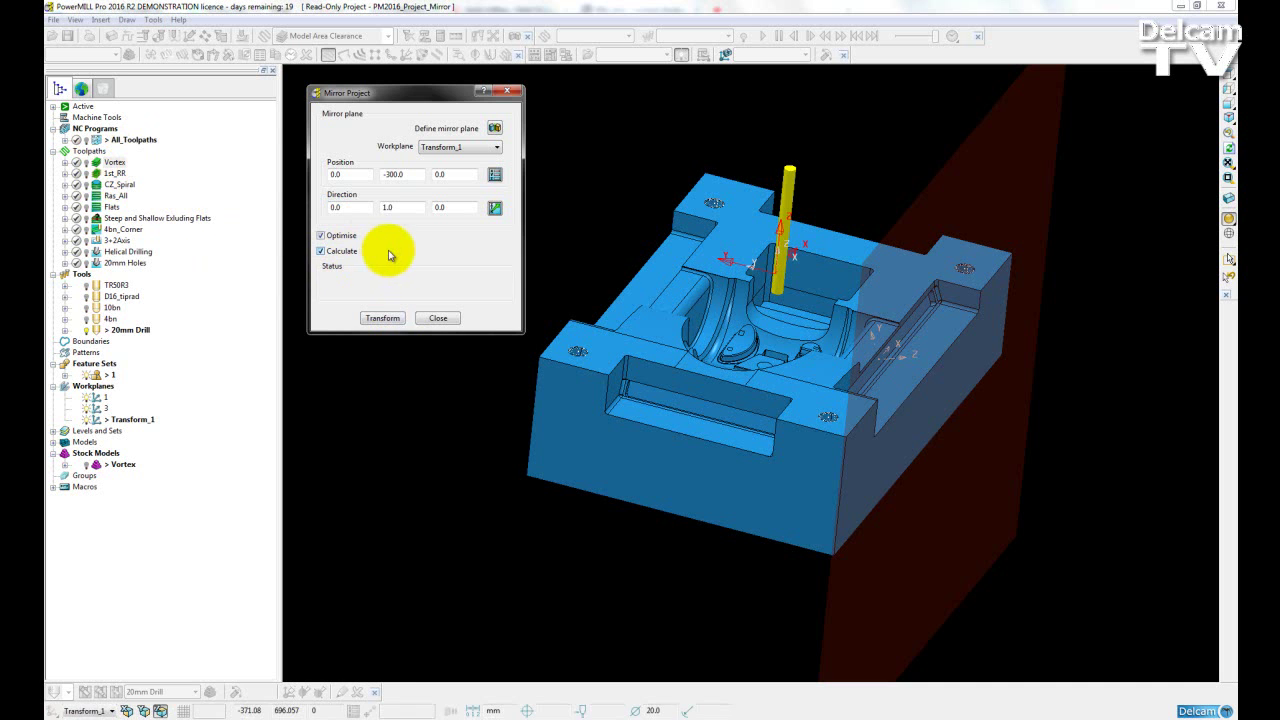
left_click(324, 251)
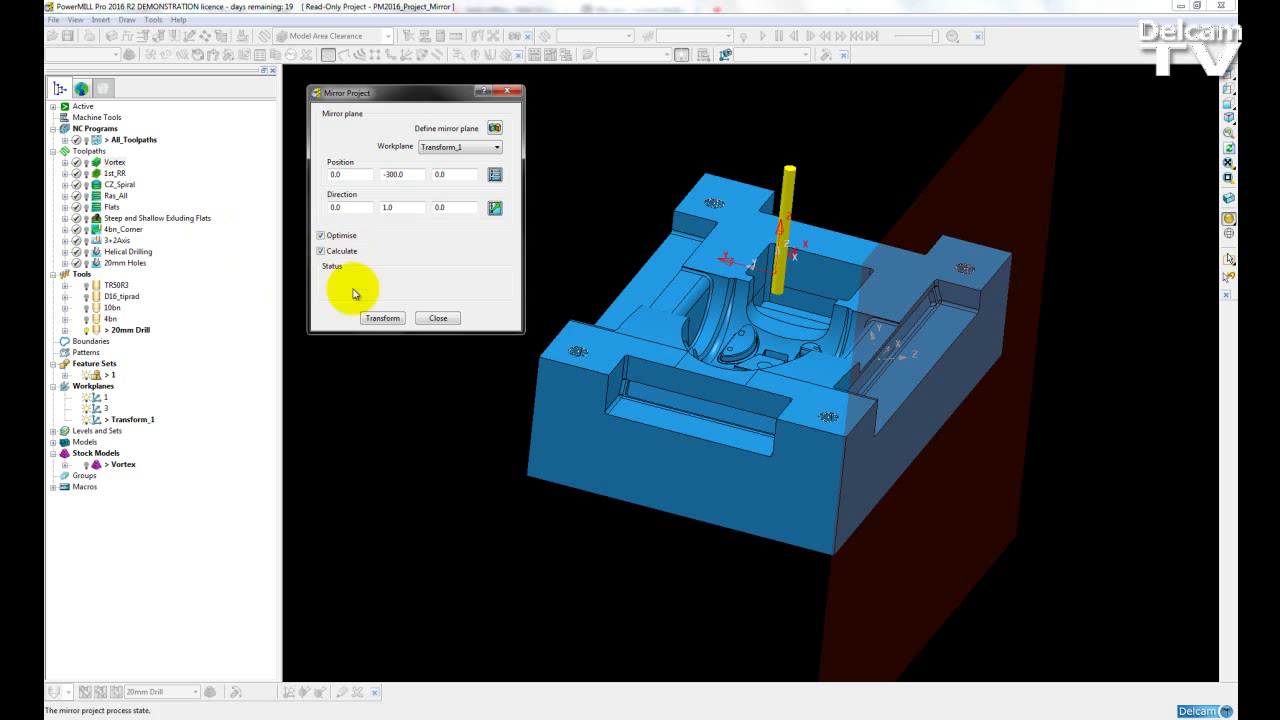
middle_click_drag(628, 469, 699, 352)
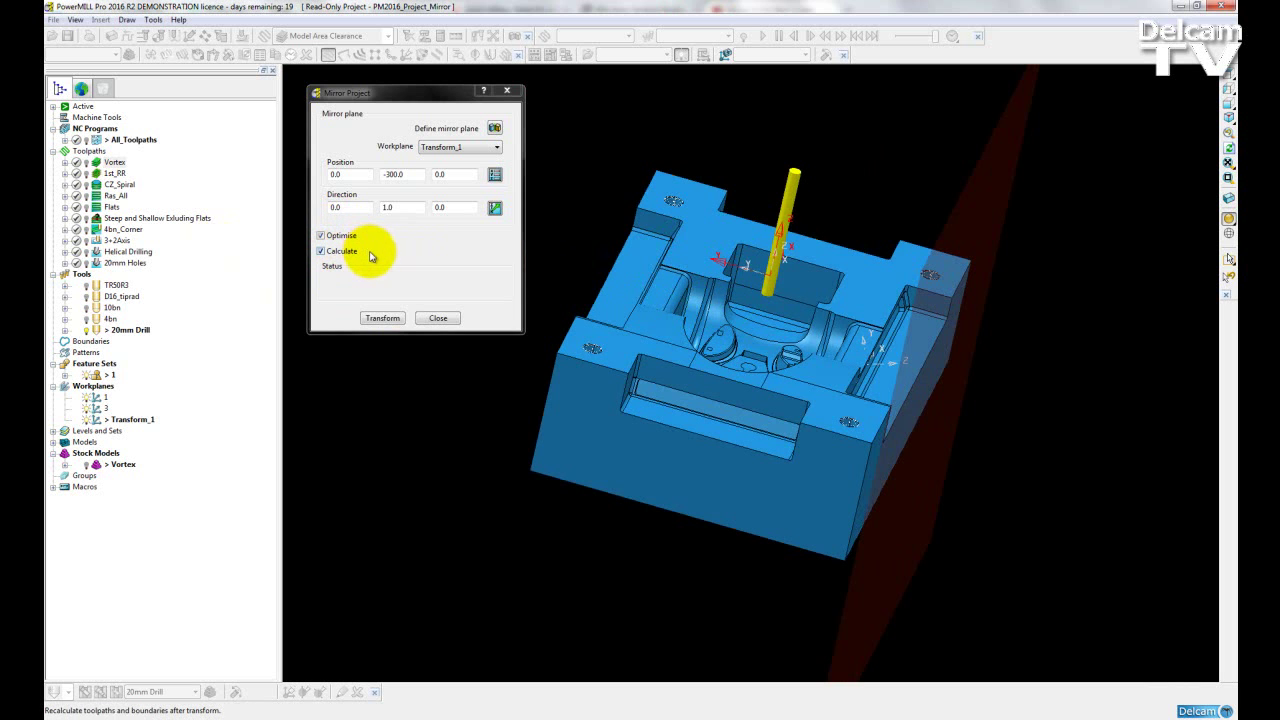
Transform the whole project across the 0,-300,0 plane, then close Mirror Project.
left_click(382, 318)
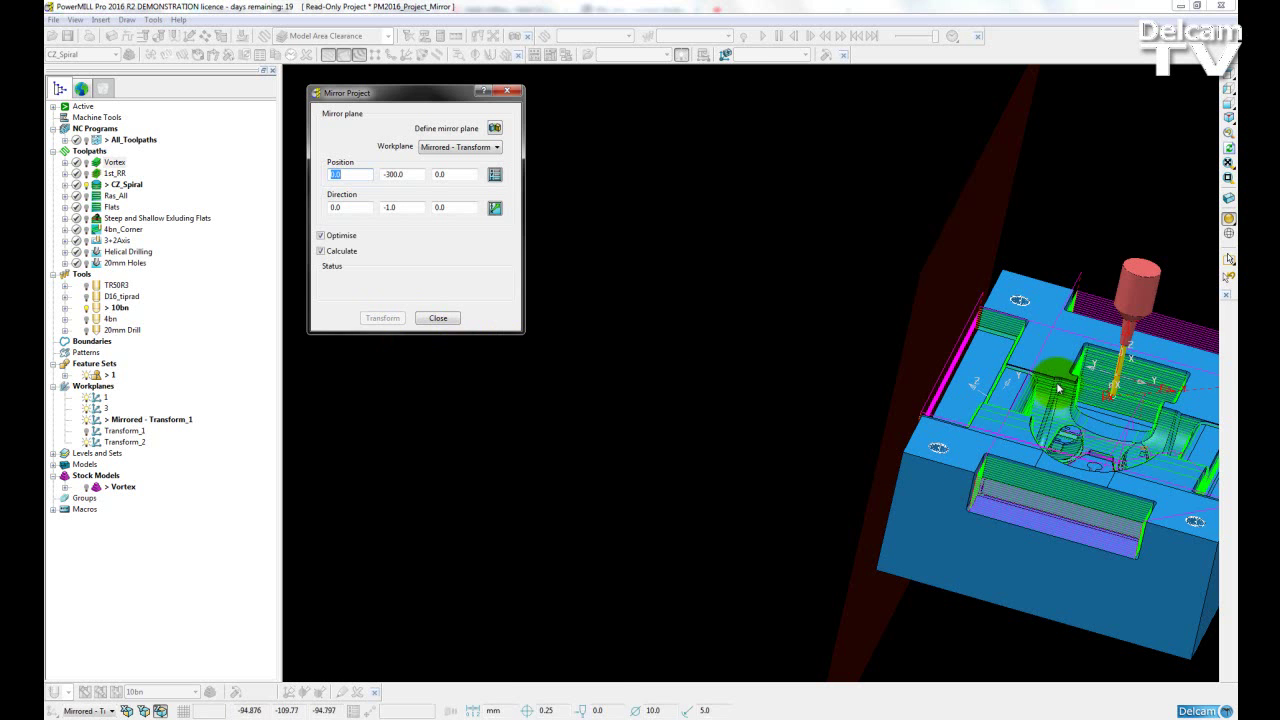
middle_click_drag(1058, 388, 828, 340, "shift")
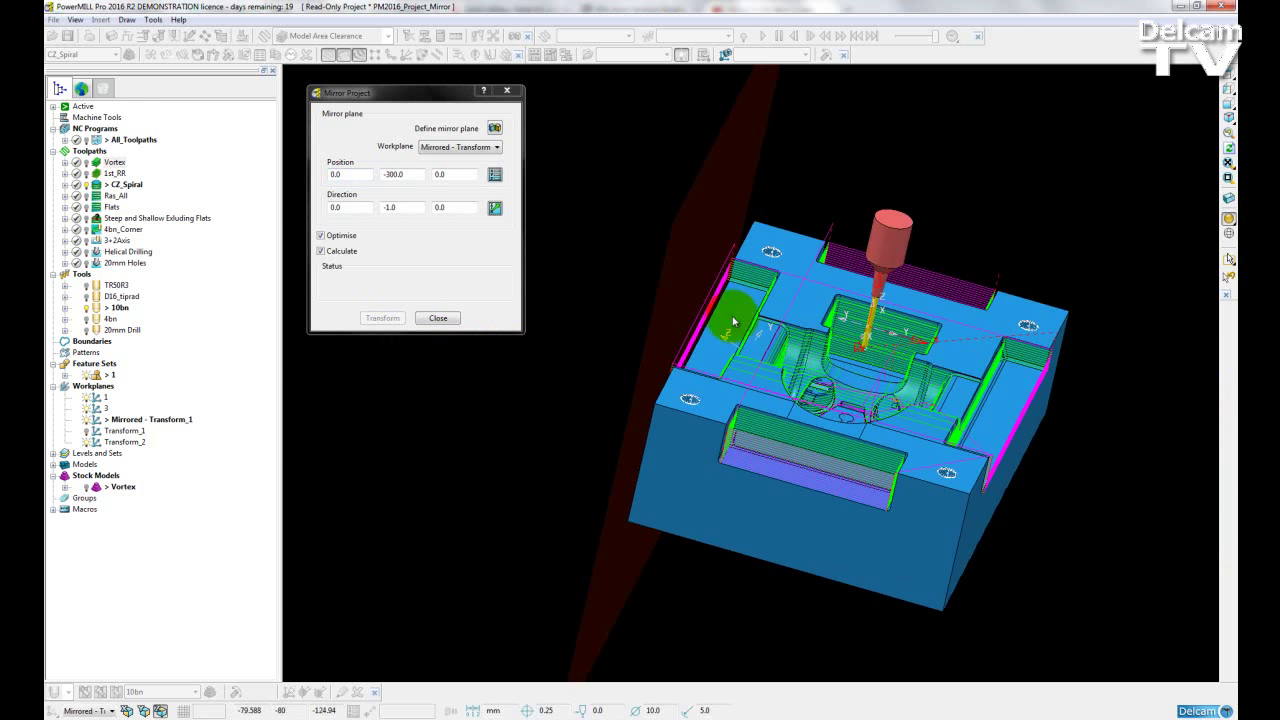
left_click(438, 318)
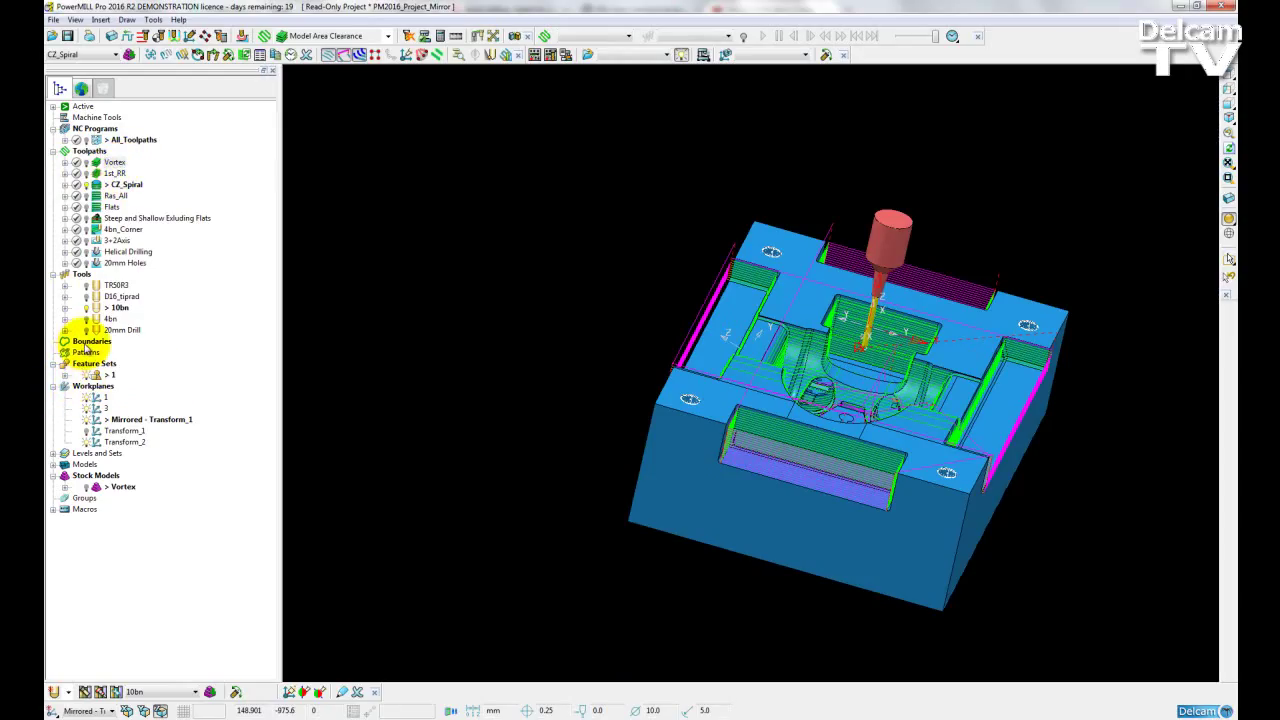
right_click(131, 422)
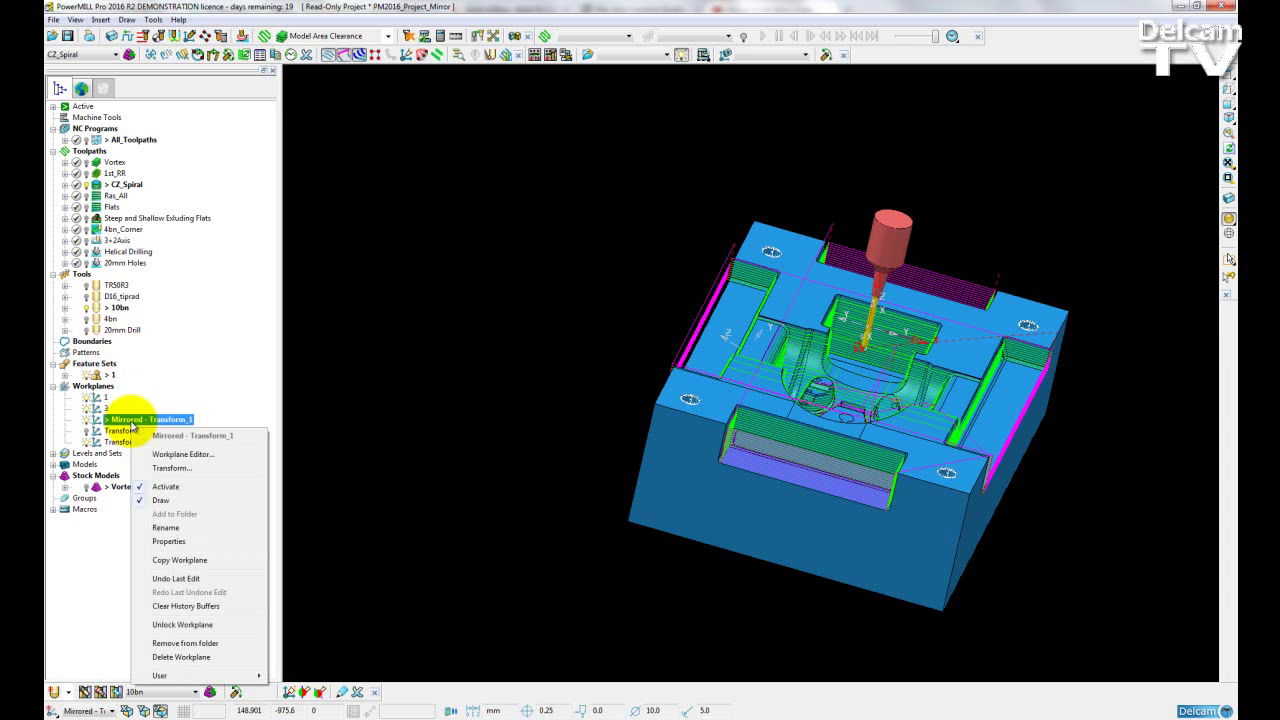
left_click(122, 420)
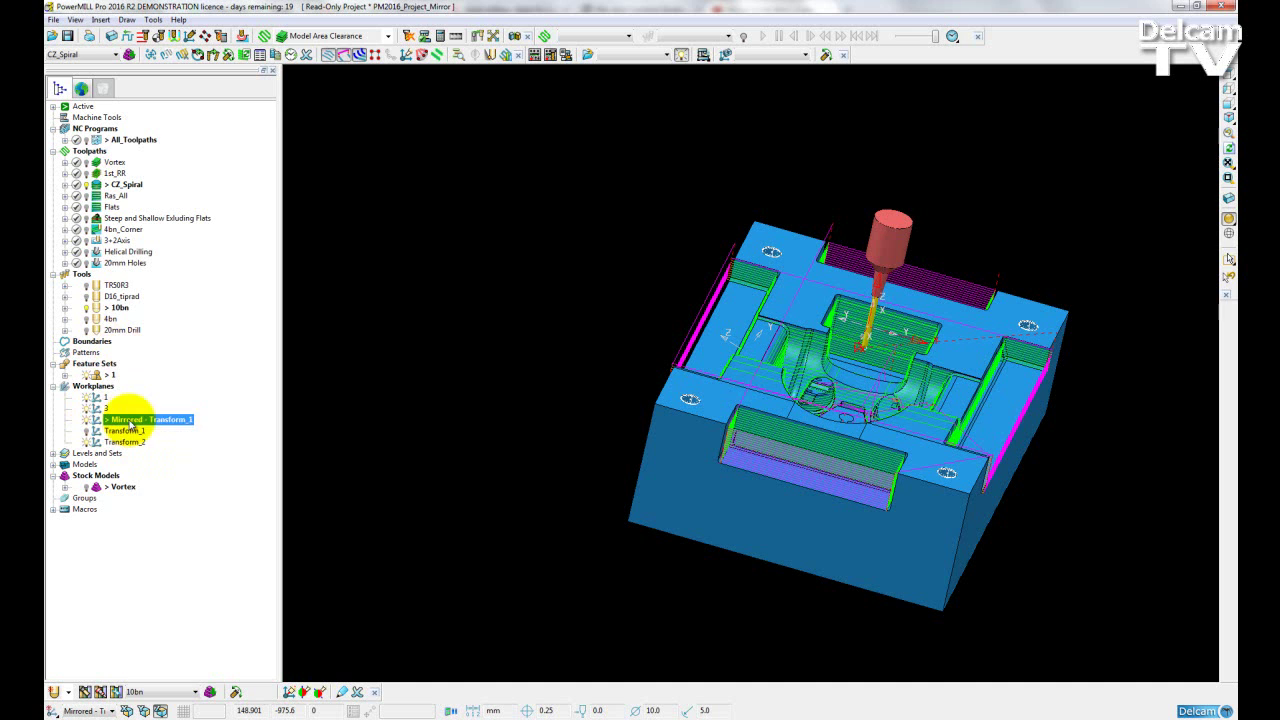
key("Return")
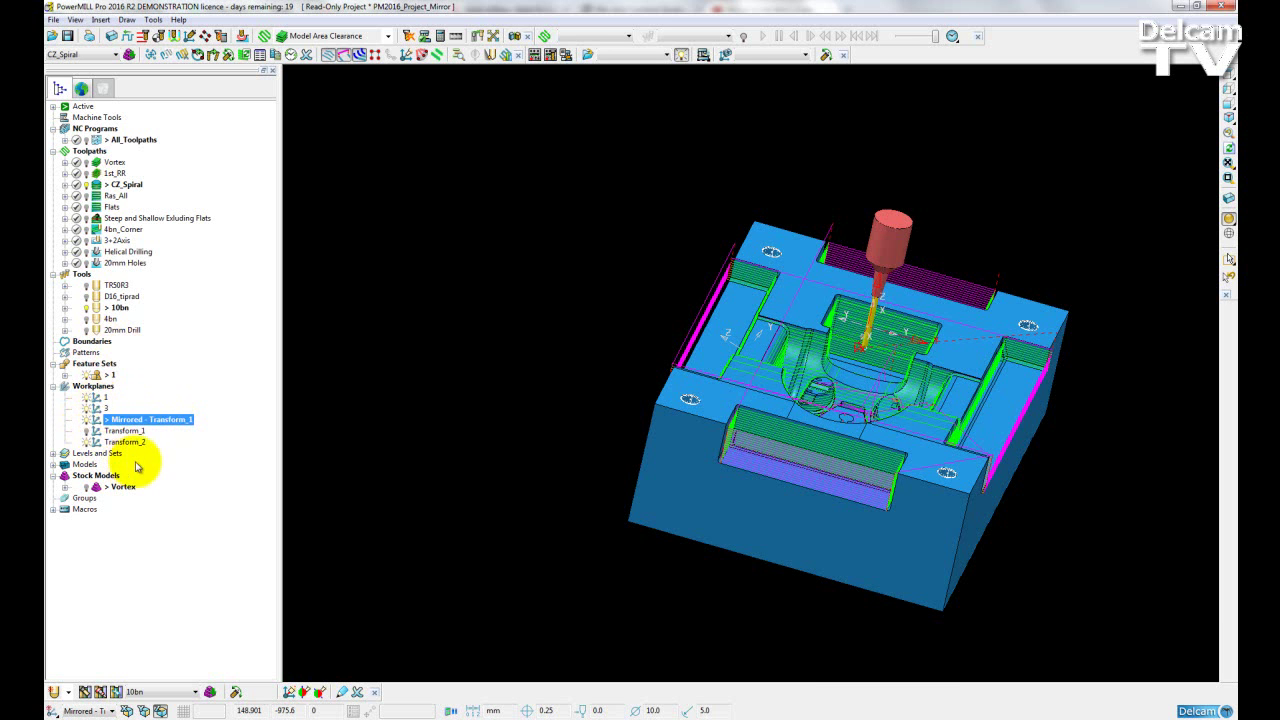
left_click(348, 394)
mouse_move(348, 394)
middle_mouse_down()
mouse_move(350, 375)
mouse_move(894, 386)
middle_mouse_up()
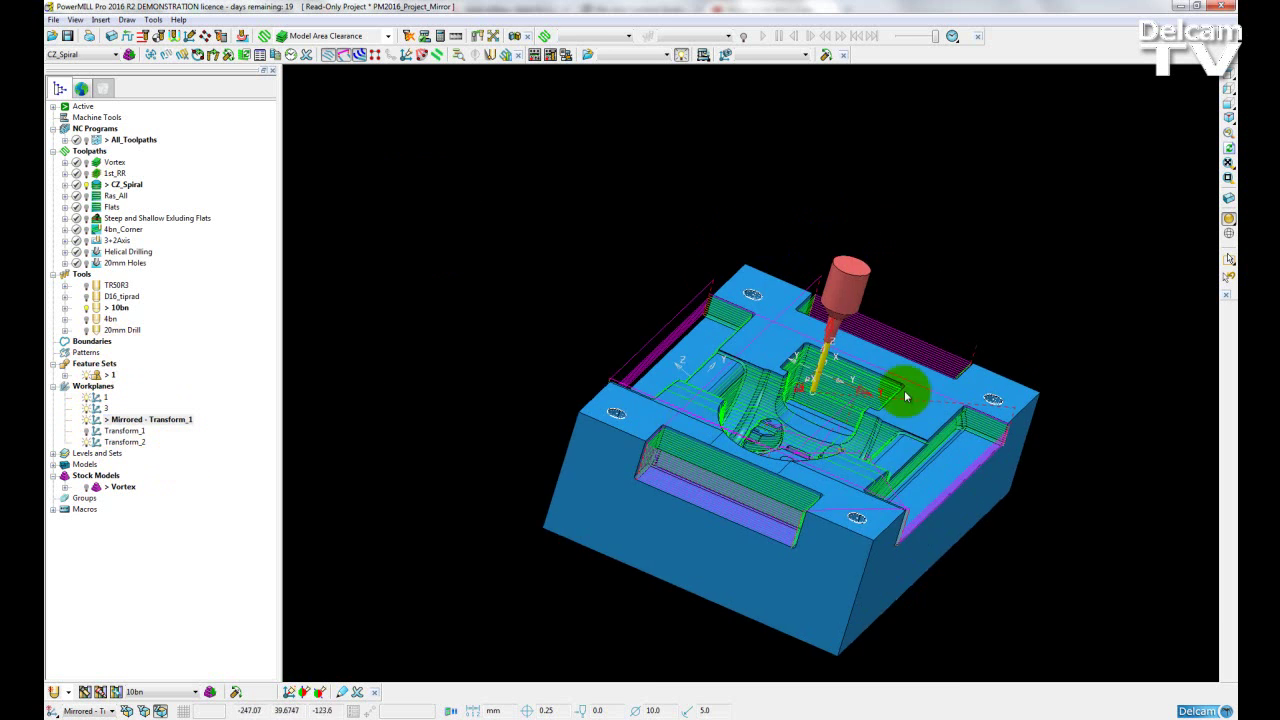
scroll(917, 459, "up", 2)
scroll(917, 459, "down", 1)
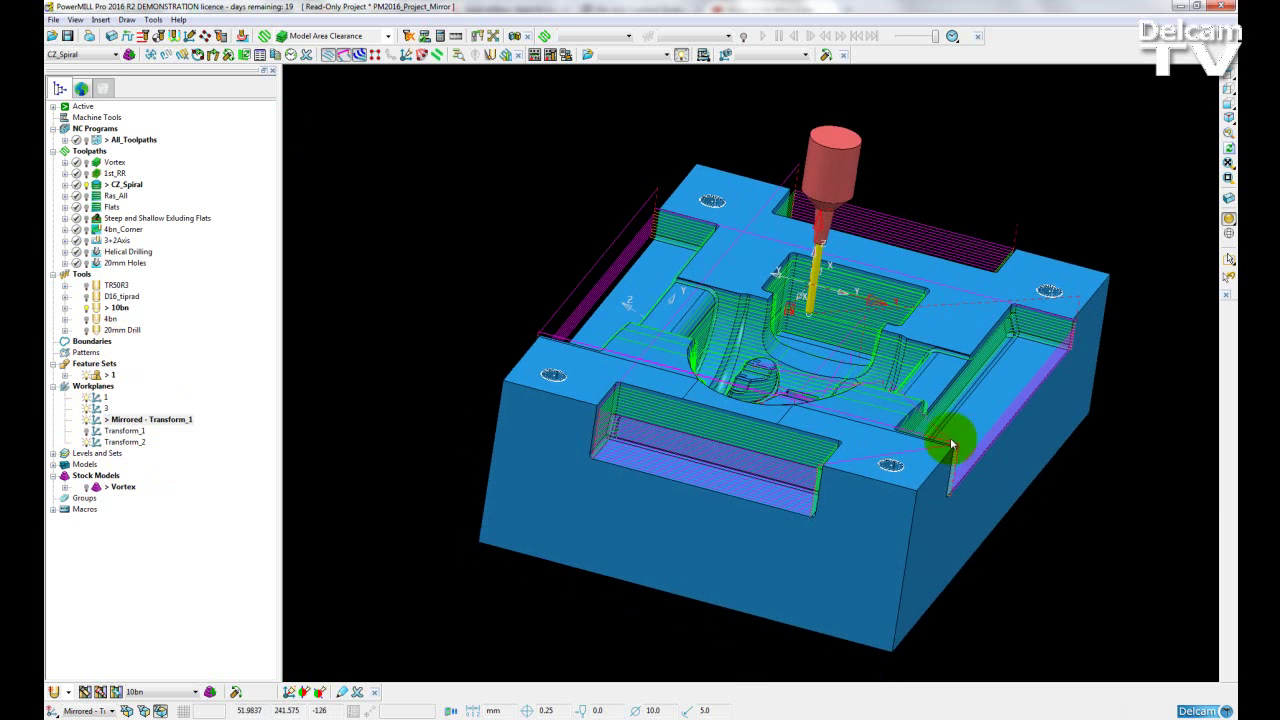
left_click(100, 402)
double_click(100, 403)
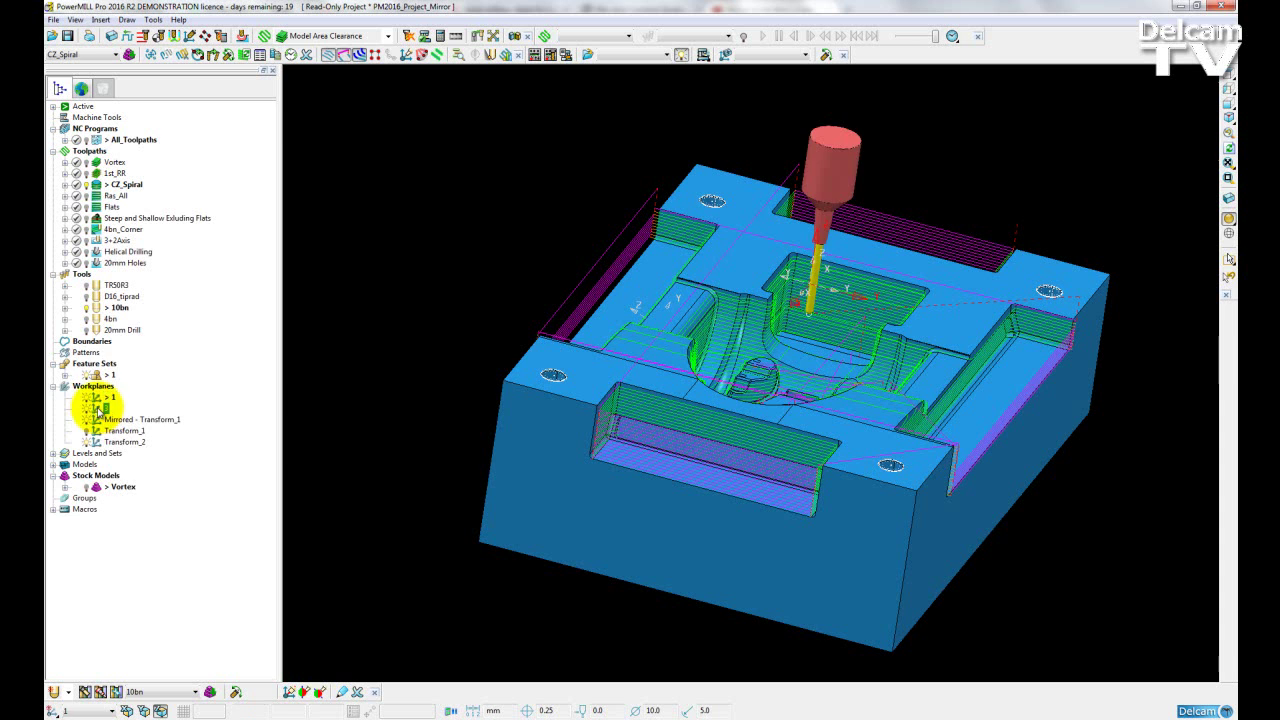
left_click(98, 410)
middle_click_drag(726, 486, 862, 290)
scroll(640, 178, "up", 5)
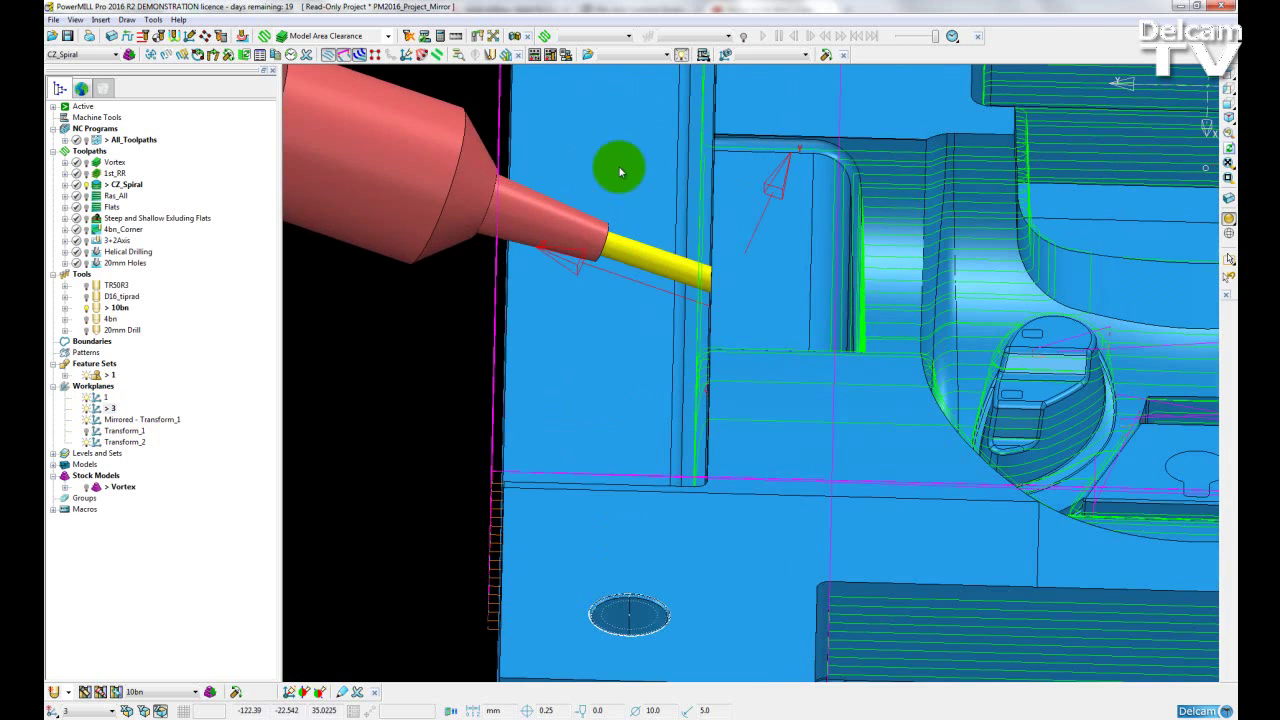
double_click(100, 420)
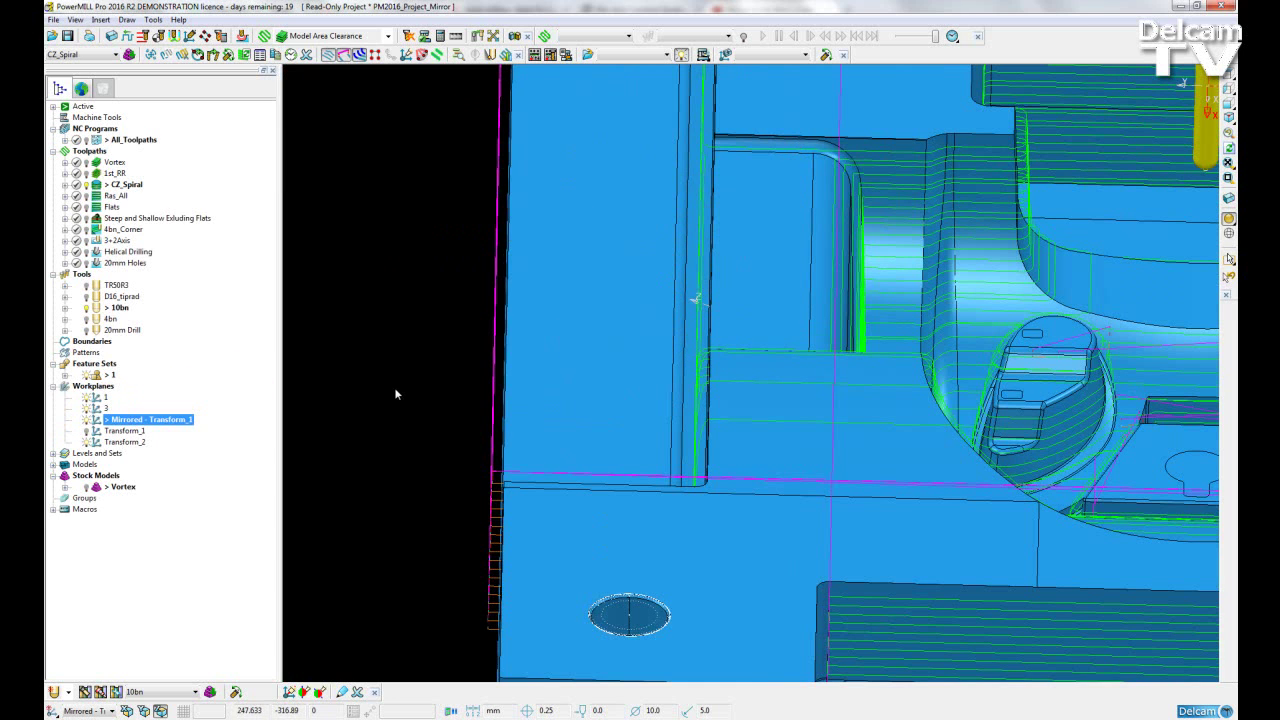
key("ctrl+r")
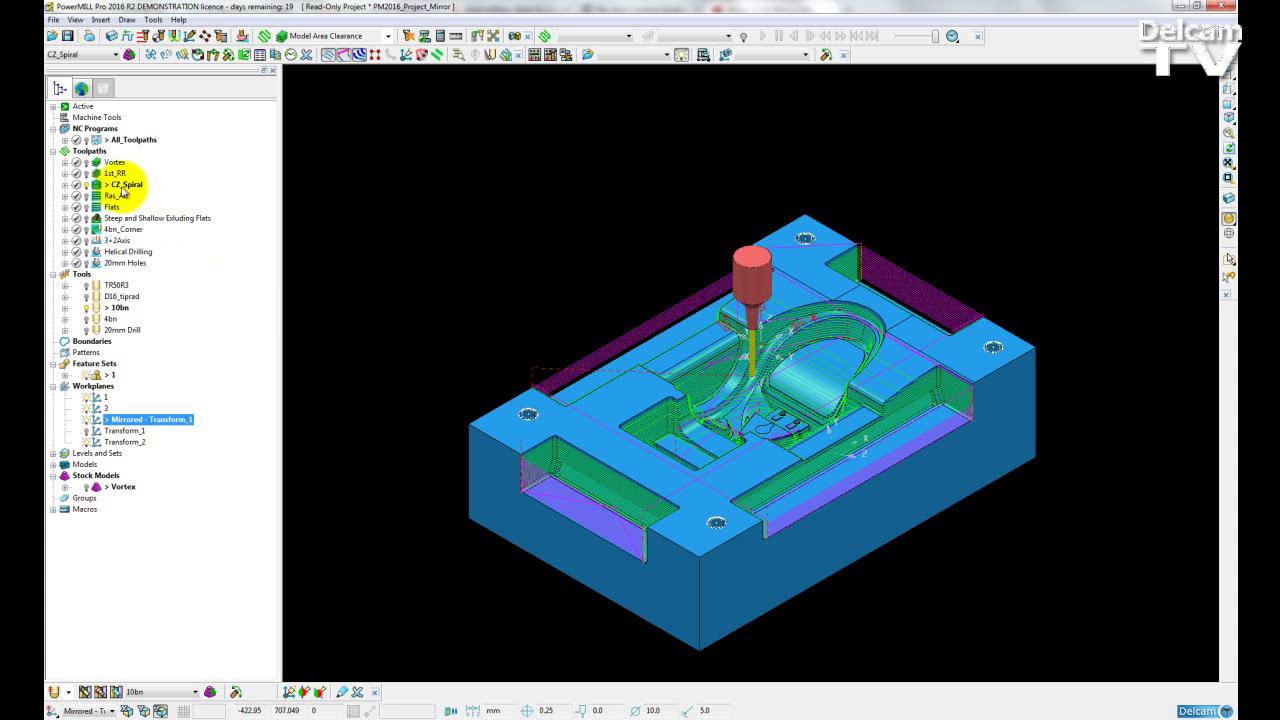
View CZ_Spiral's Toolpath Editing History, inspecting the original and current edit entries.
right_click(125, 186)
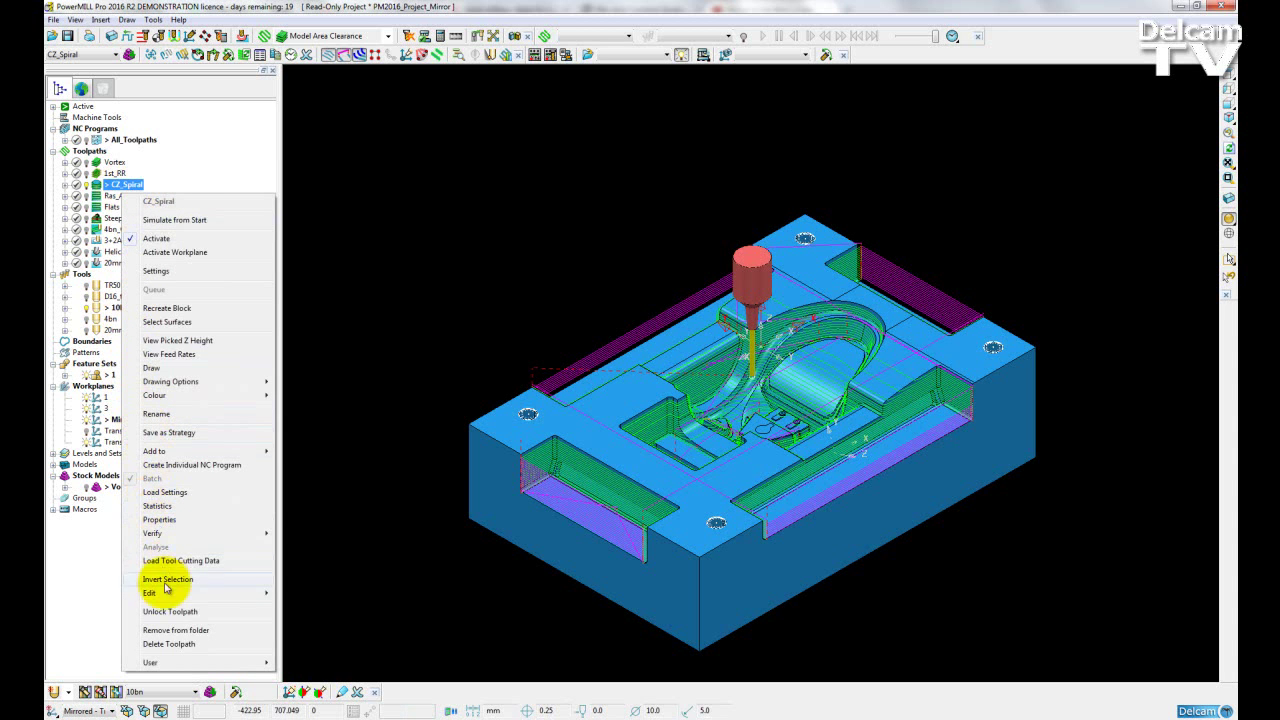
mouse_move(160, 592)
left_click(355, 172)
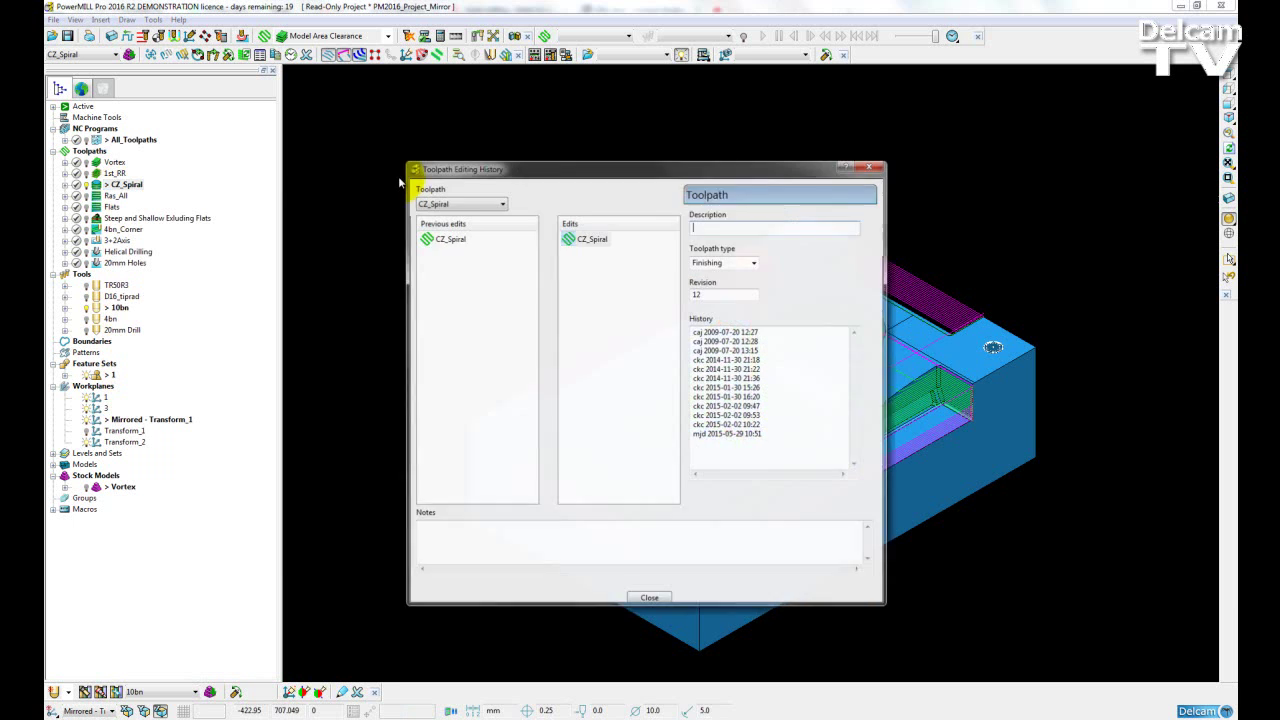
left_click_drag(550, 172, 436, 133)
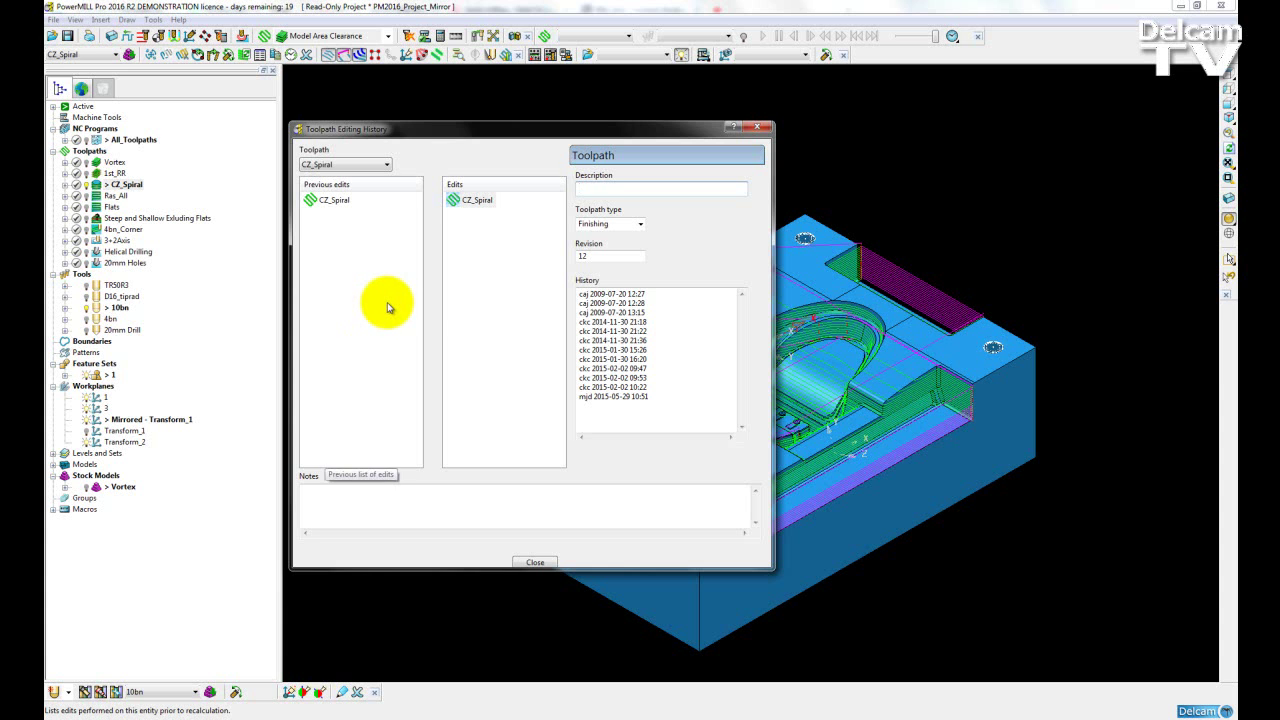
left_click(345, 201)
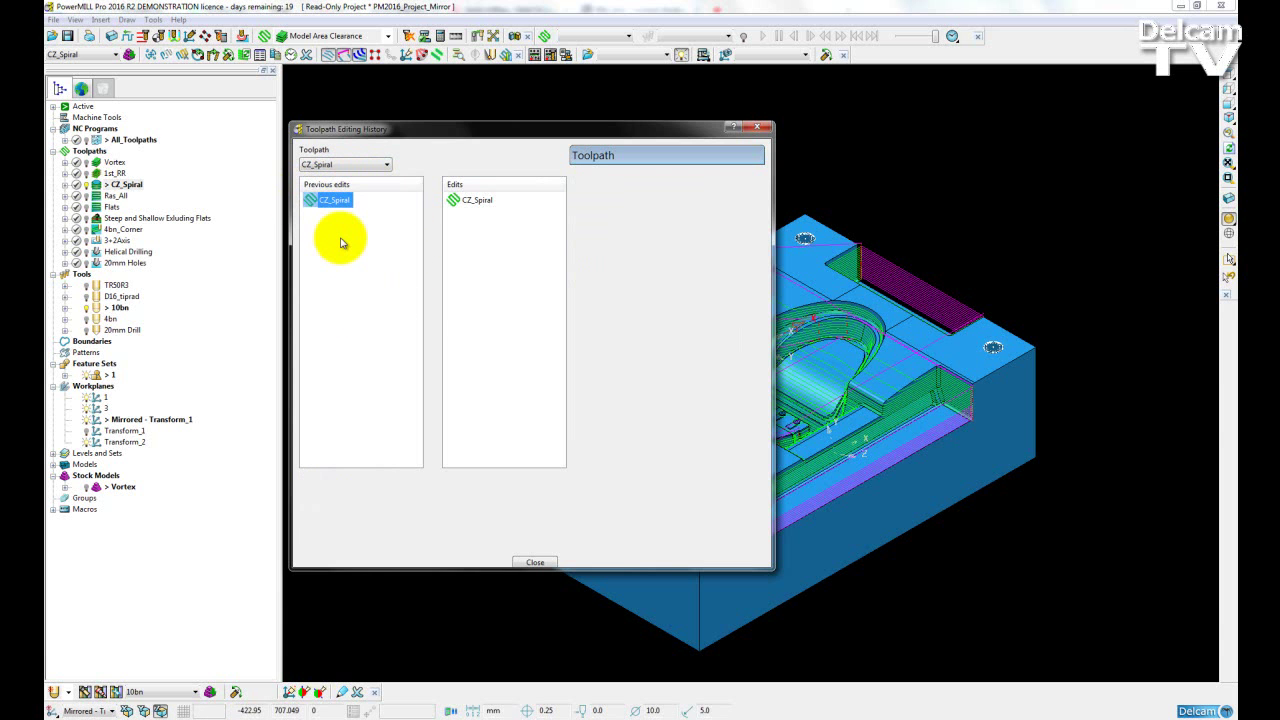
left_click(488, 204)
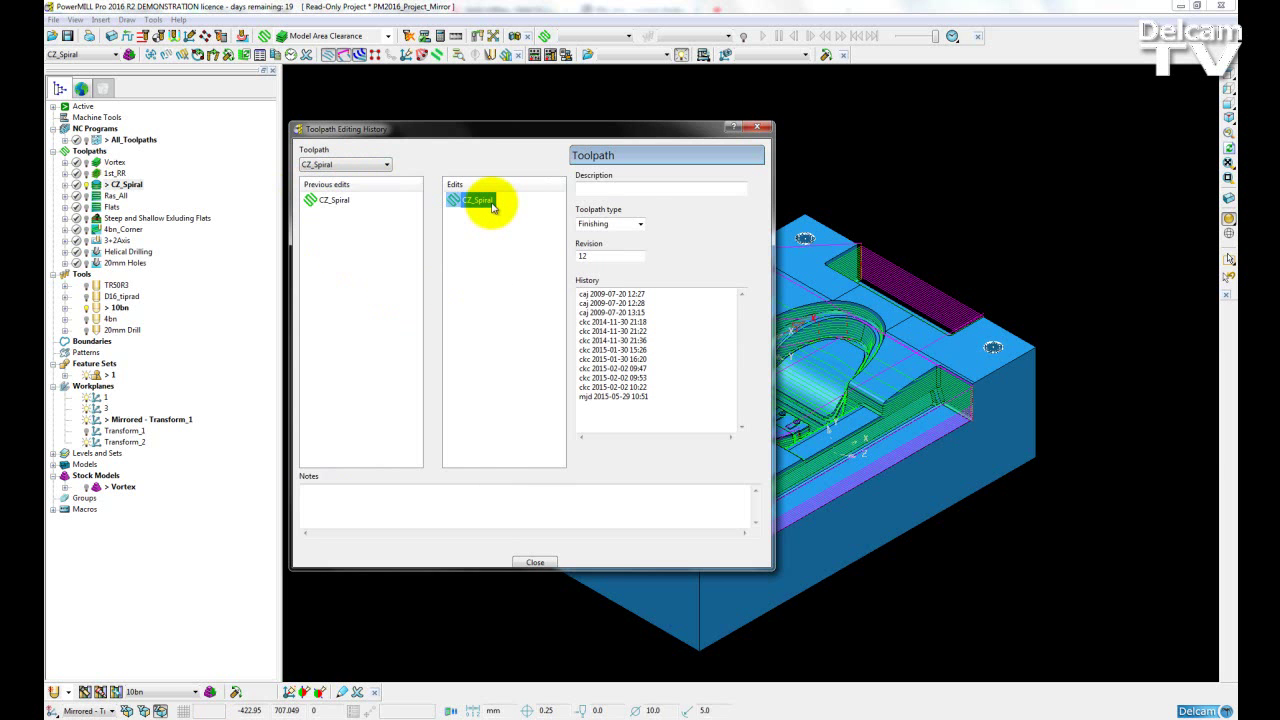
left_click(810, 106)
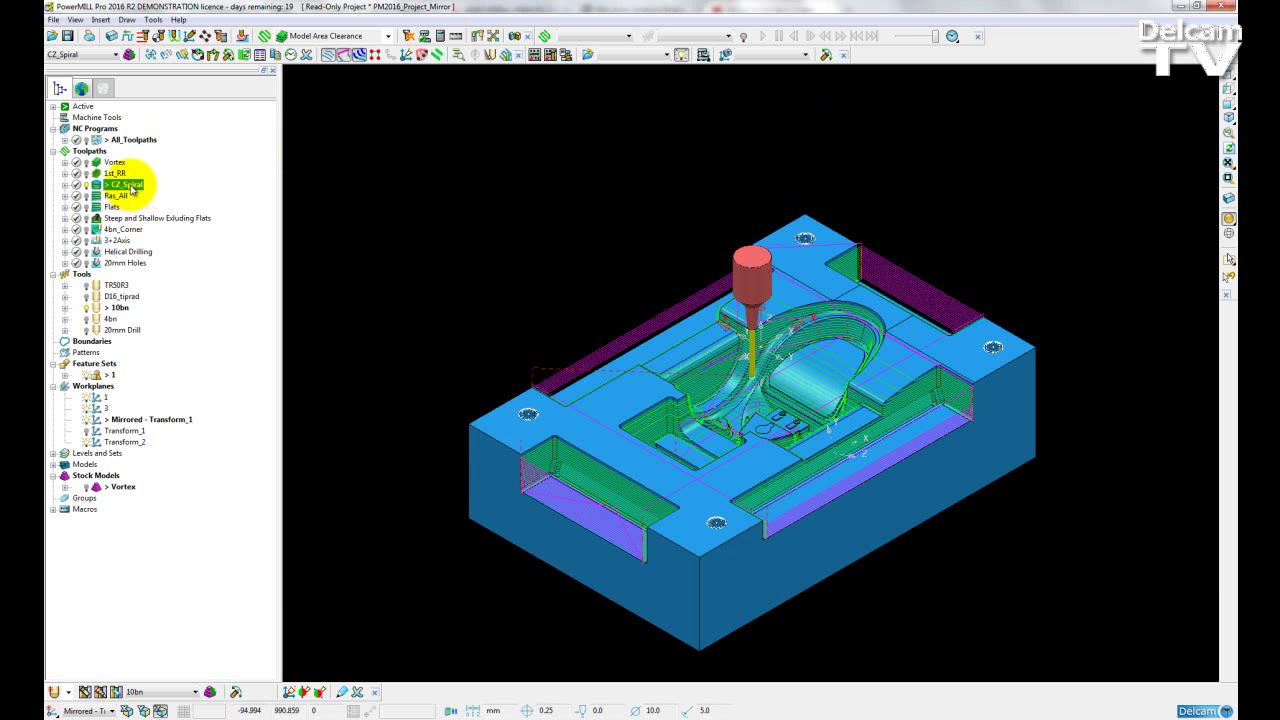
Reopen the CZ_Spiral editing history for another look, then close it.
right_click(126, 185)
mouse_move(184, 594)
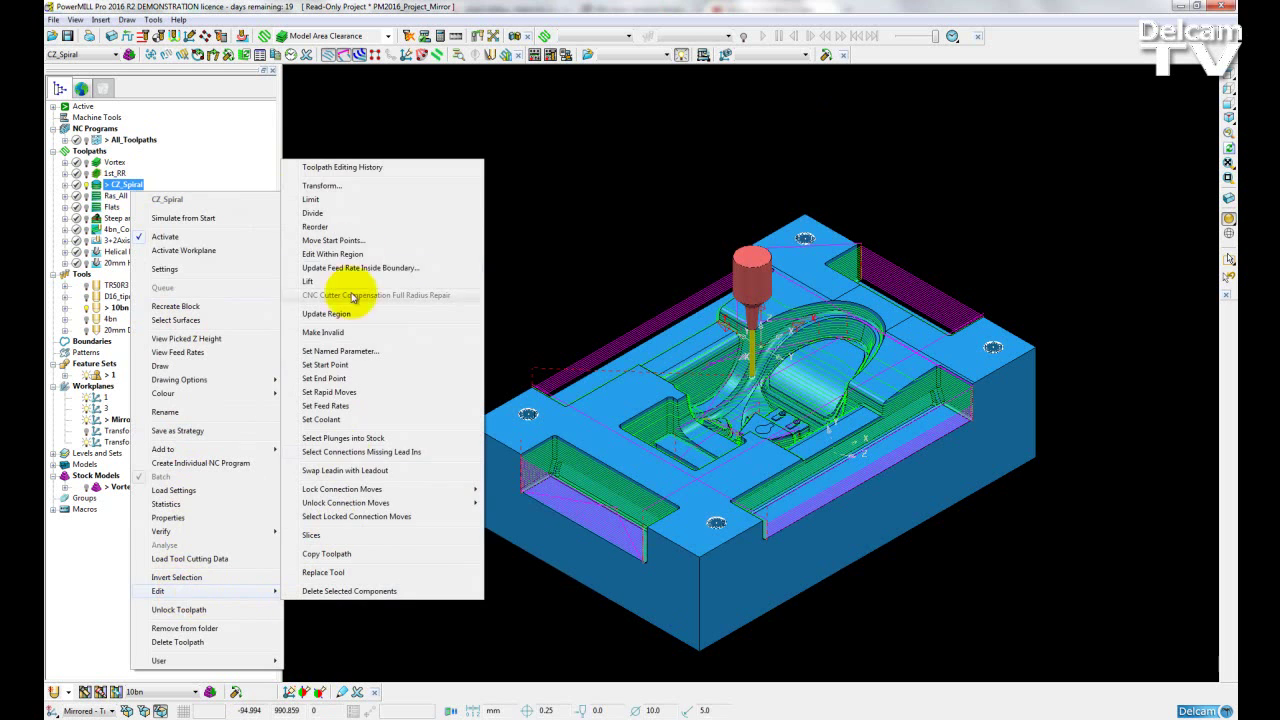
left_click(380, 168)
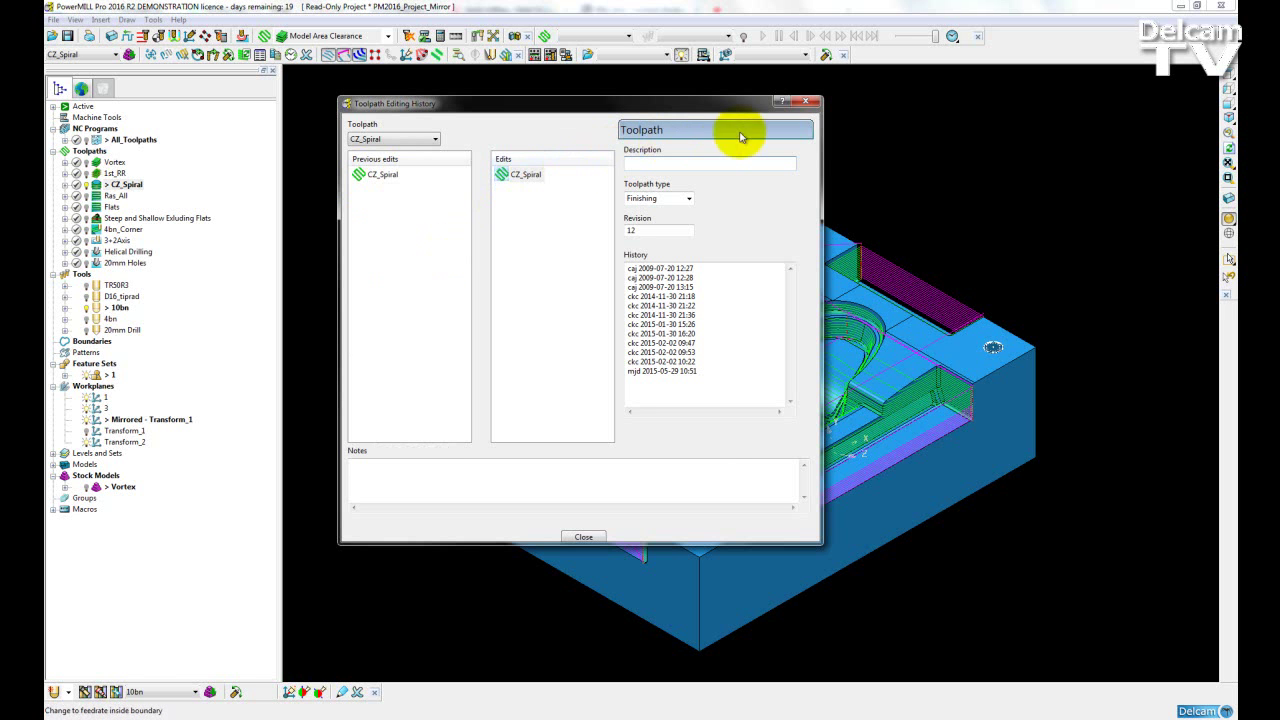
left_click(805, 103)
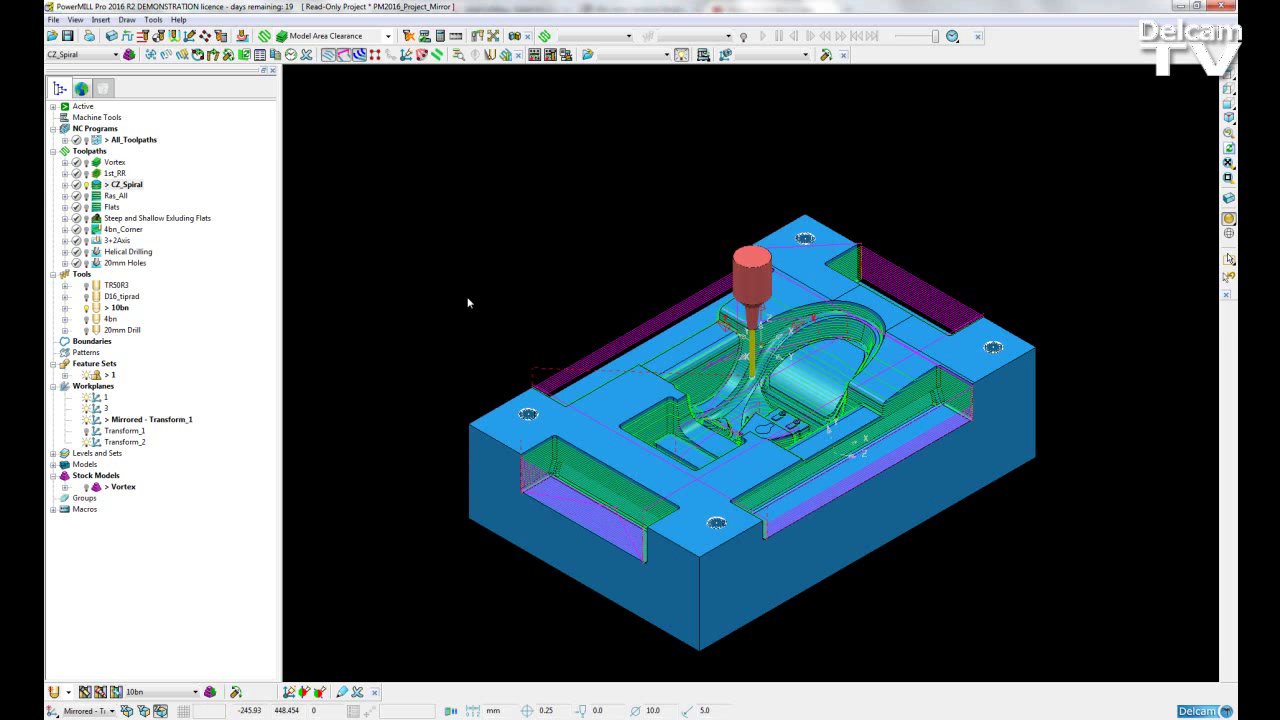
Limit CZ_Spiral to the inner side of Plane X, saving it as CZ_Spiral_1.
right_click(126, 187)
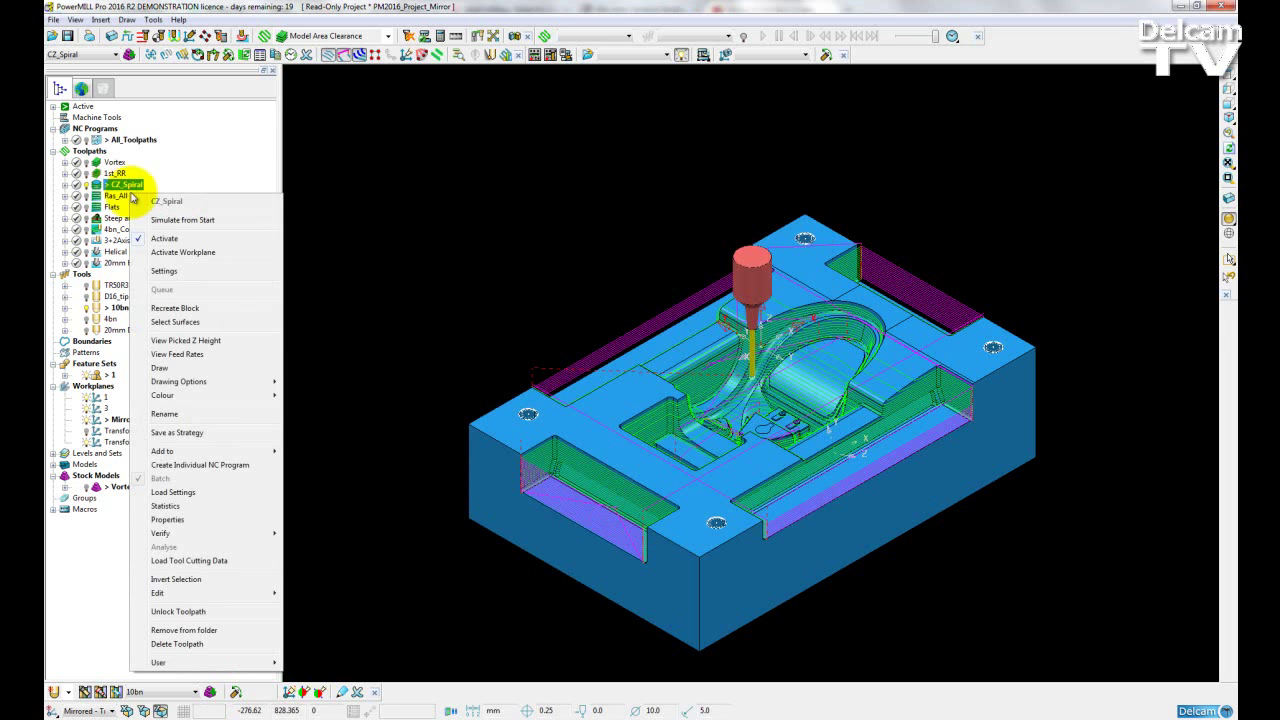
mouse_move(183, 593)
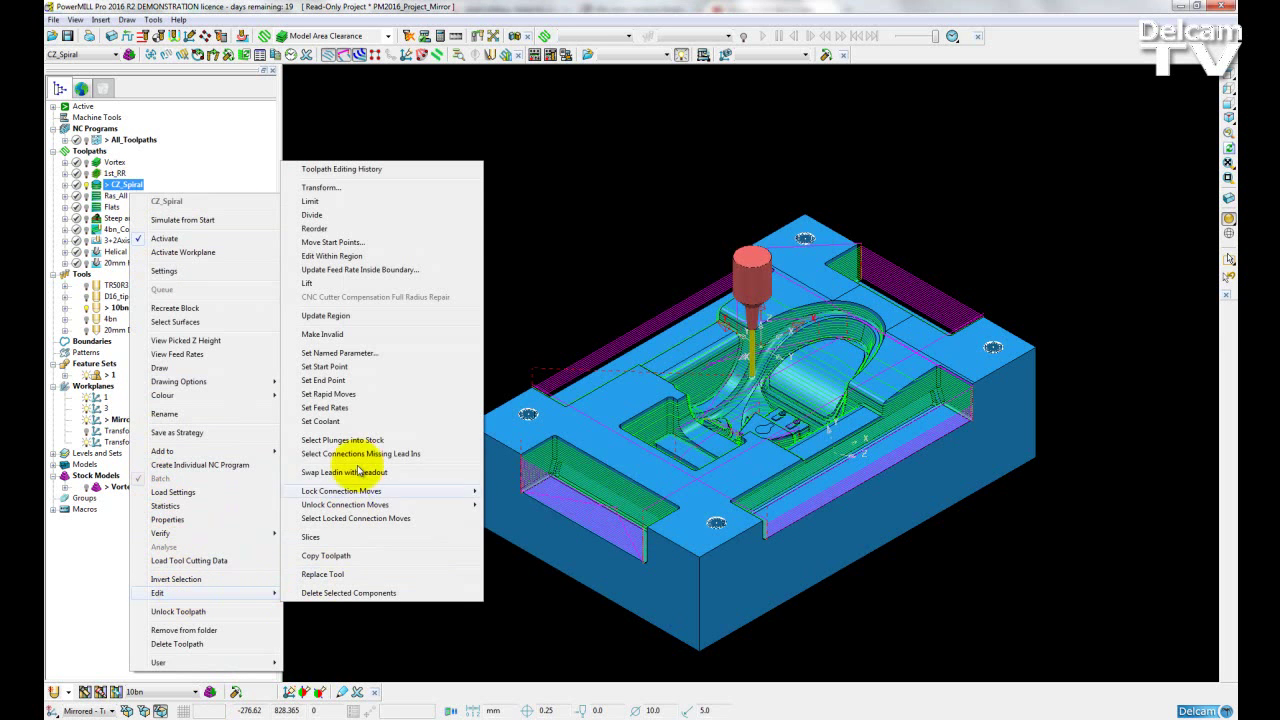
left_click(335, 204)
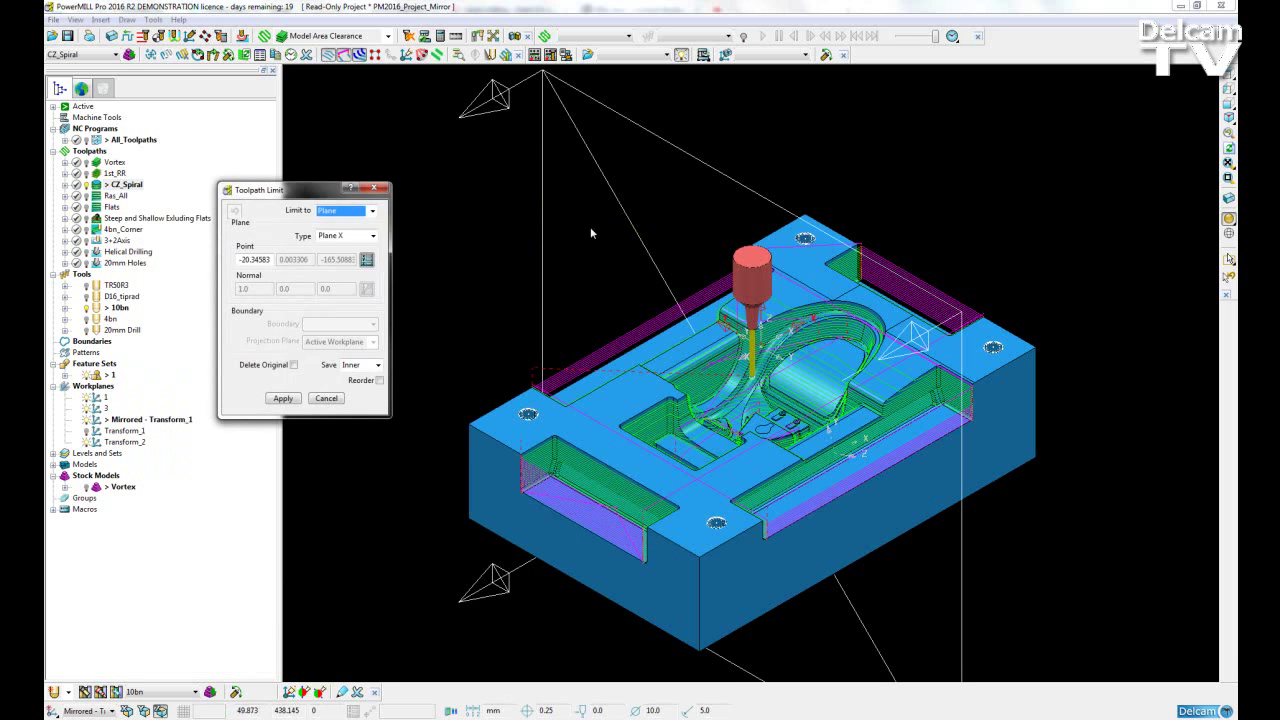
left_click_drag(315, 193, 363, 143)
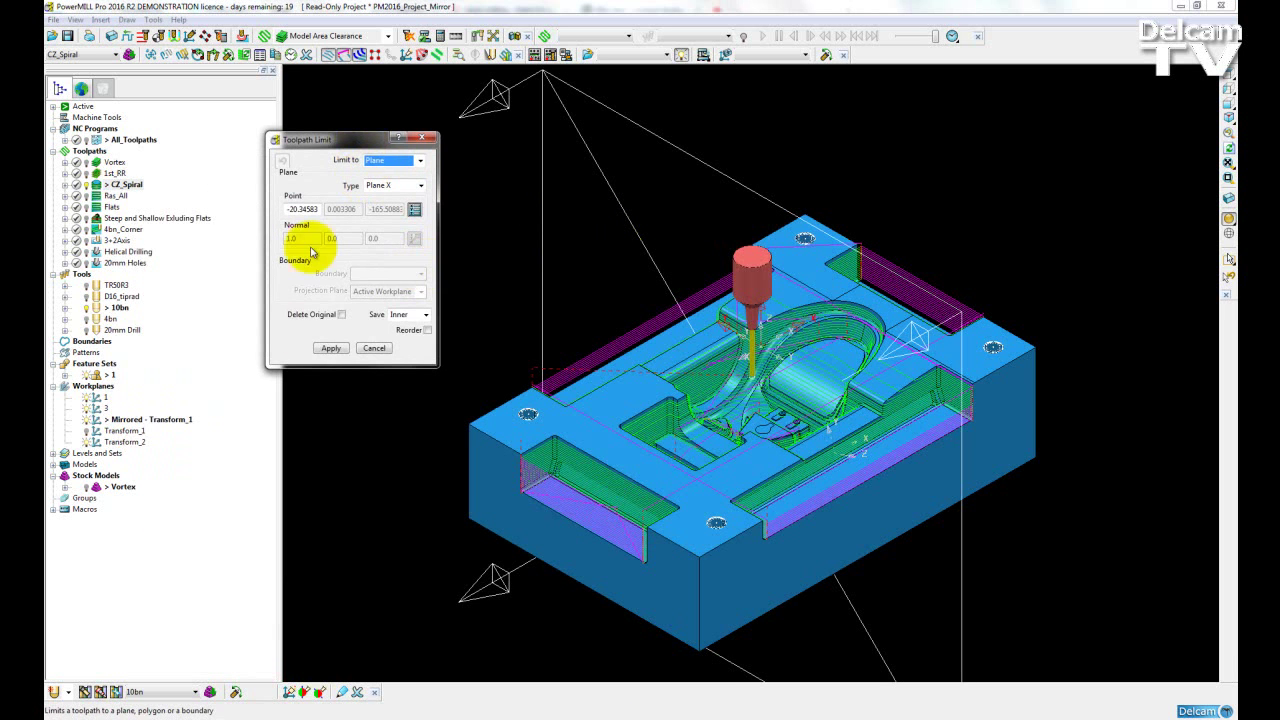
left_click(331, 350)
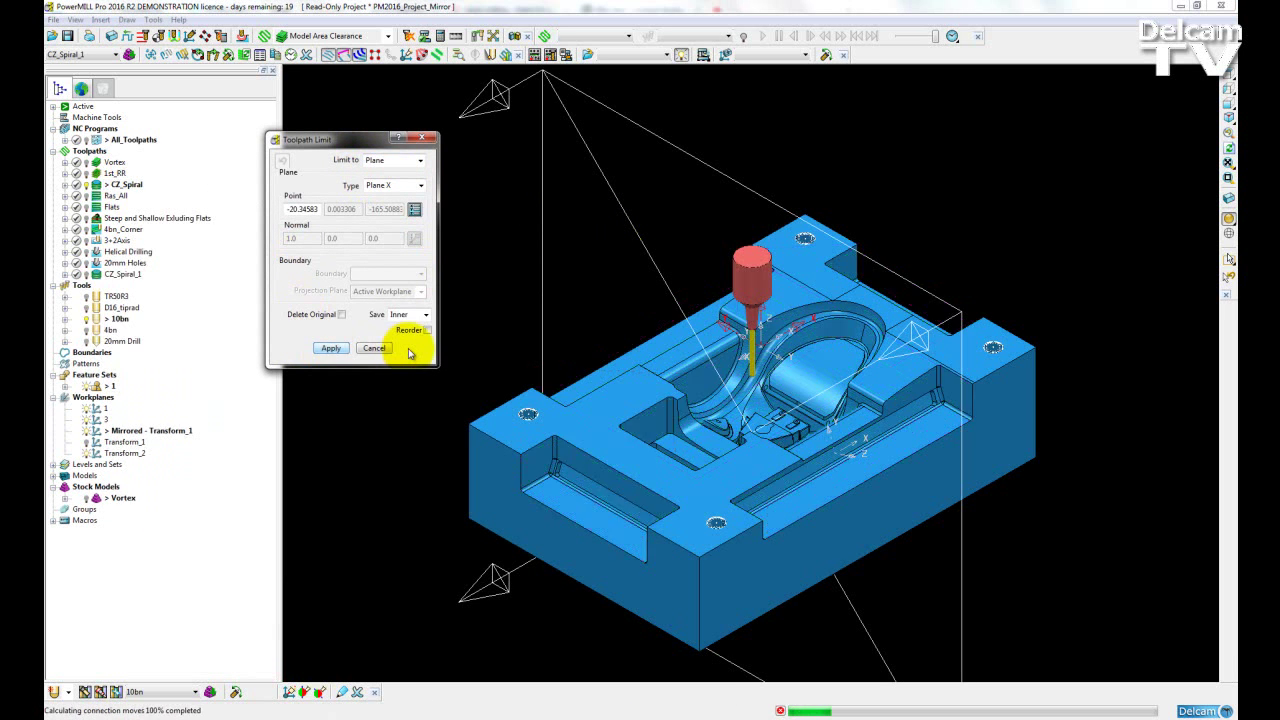
left_click(423, 138)
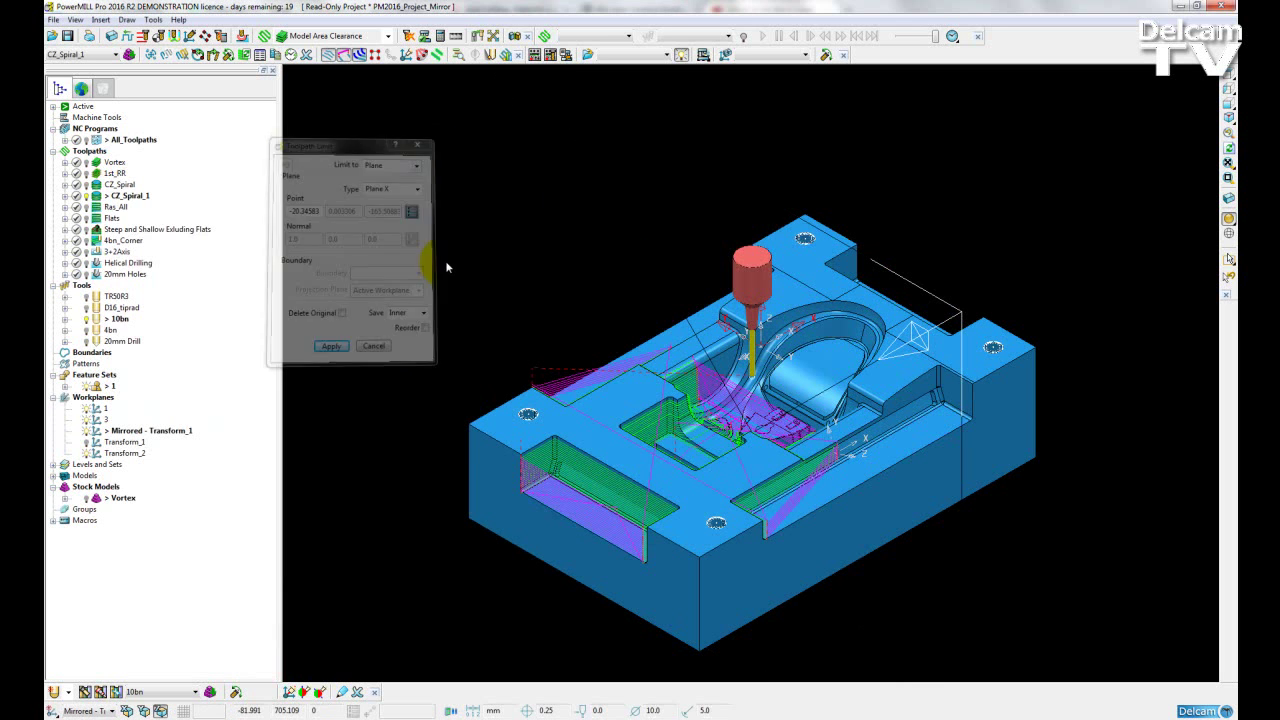
right_click(117, 197)
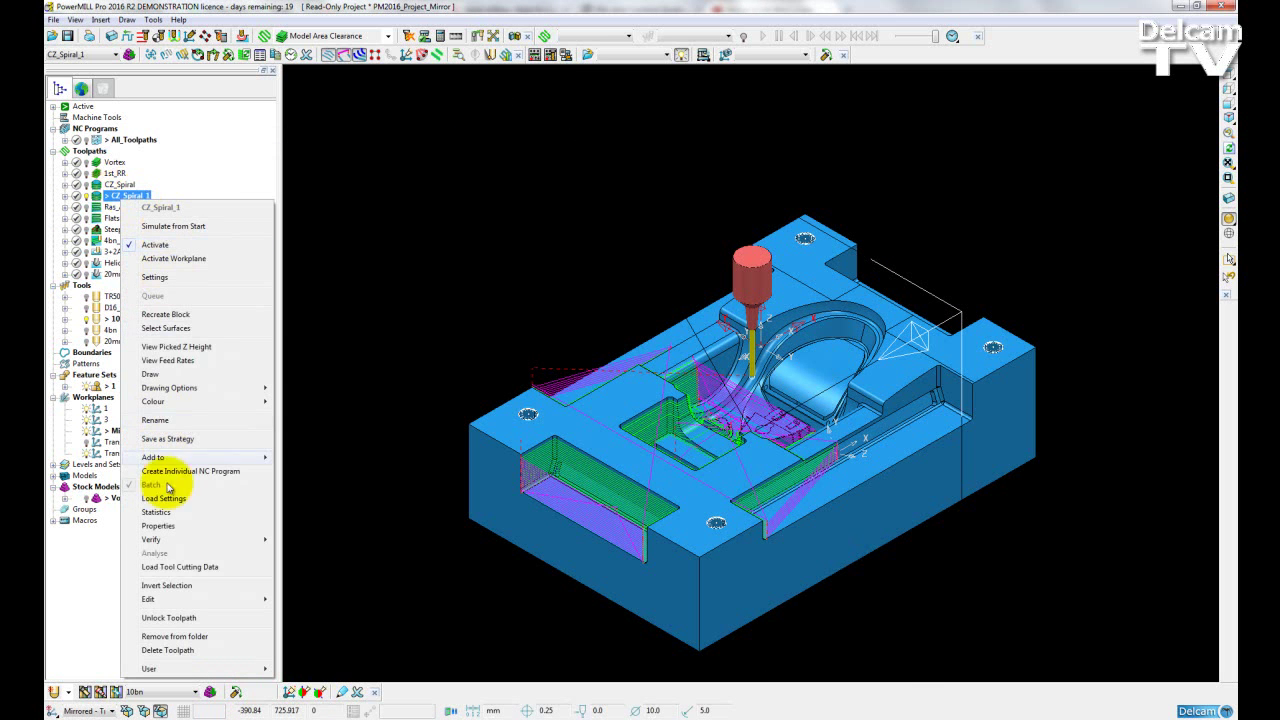
mouse_move(192, 600)
left_click(434, 180)
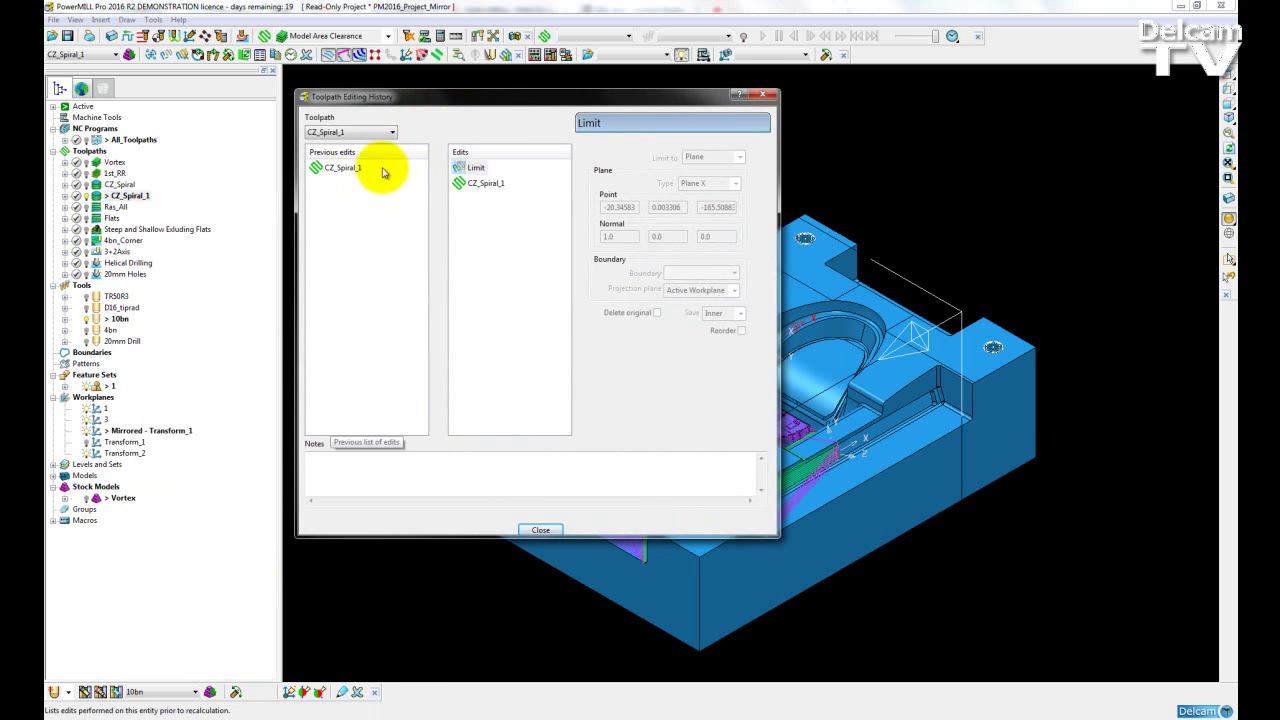
left_click(345, 168)
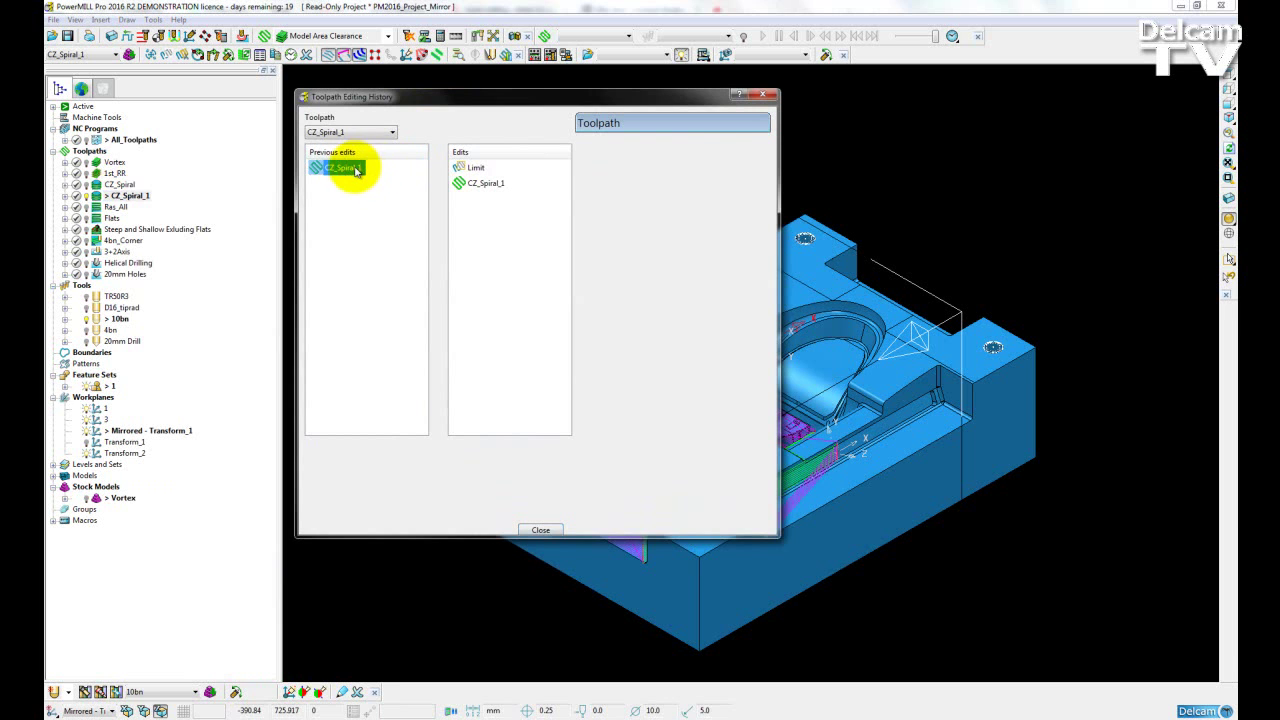
left_click(477, 168)
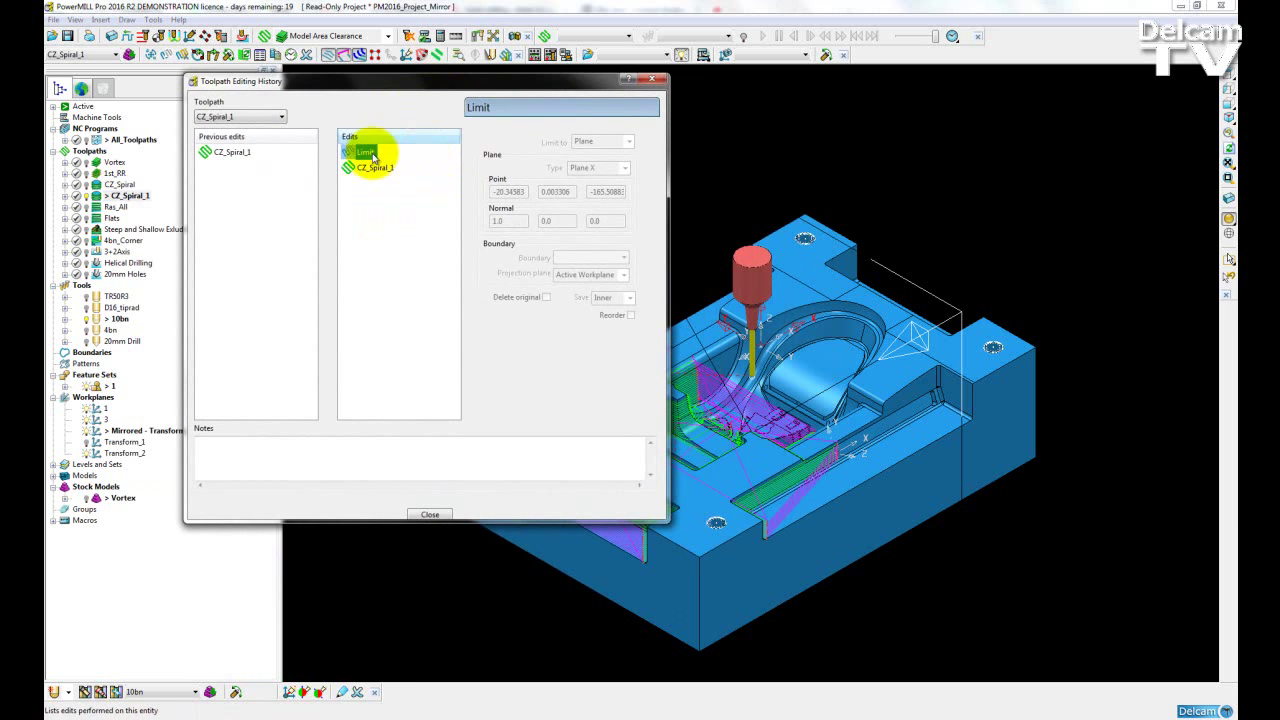
left_click(420, 168)
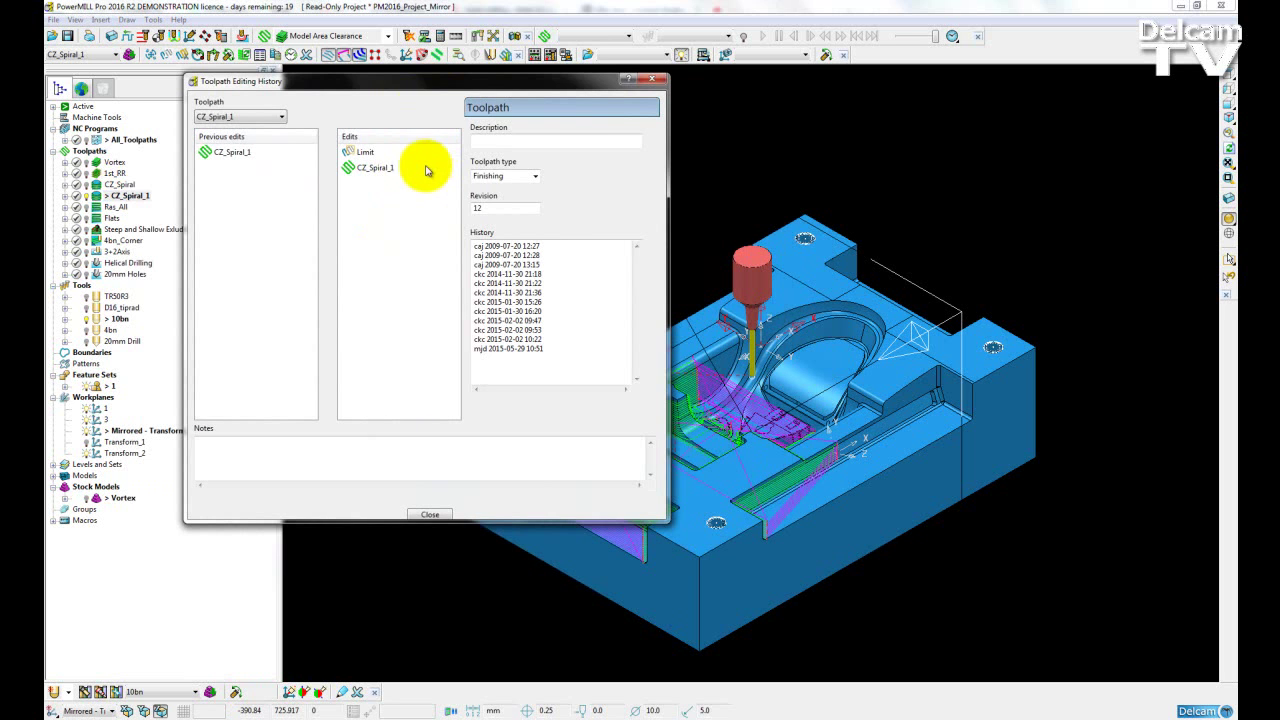
left_click(365, 152)
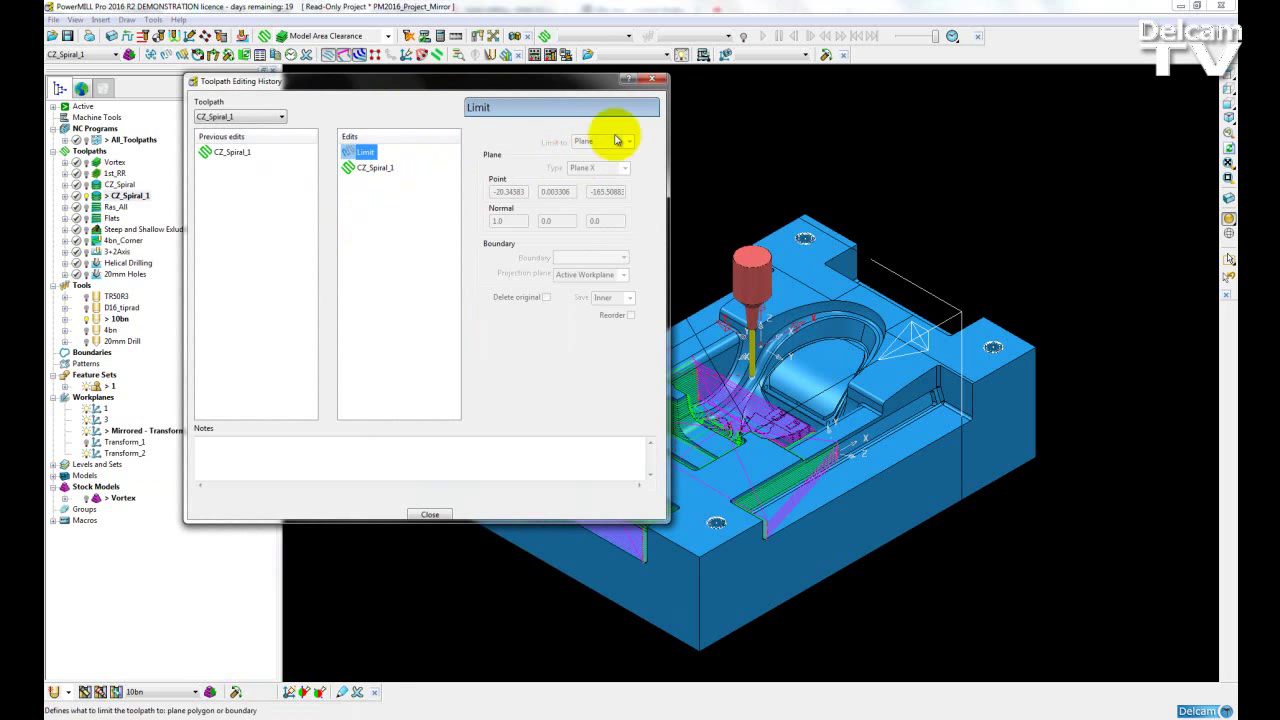
left_click(651, 79)
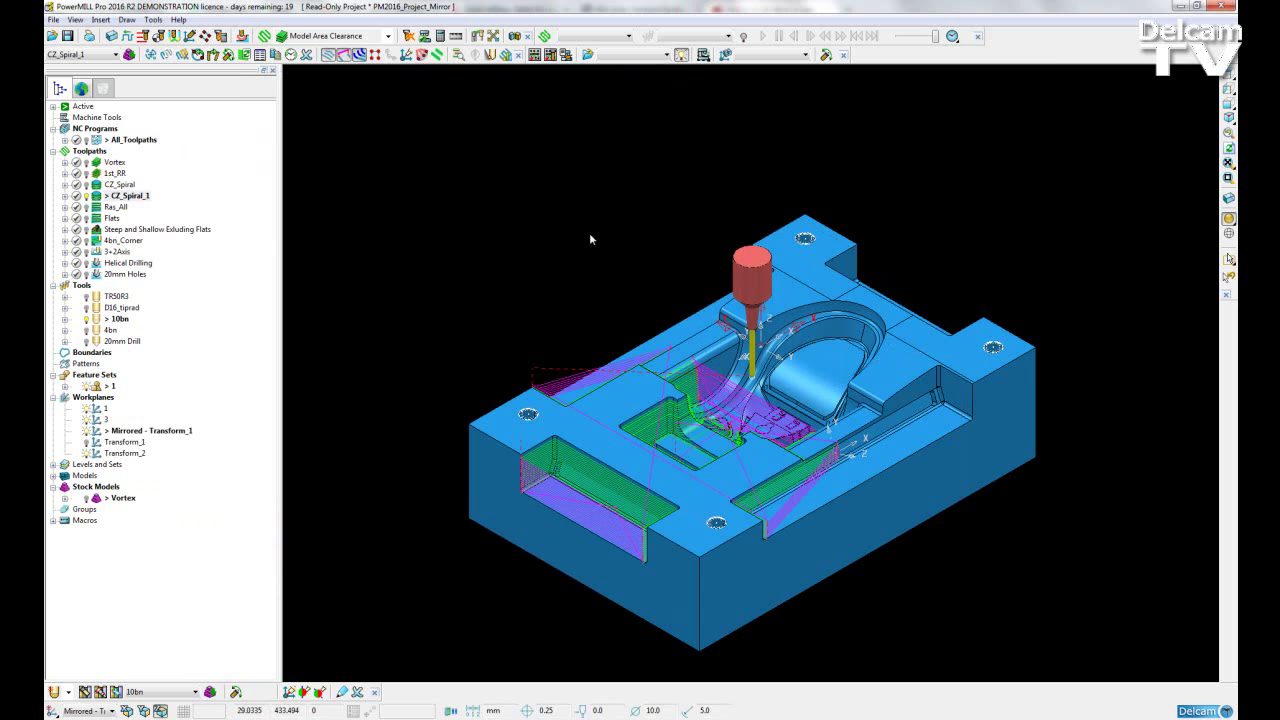
middle_click_drag(806, 551, 643, 327, "shift")
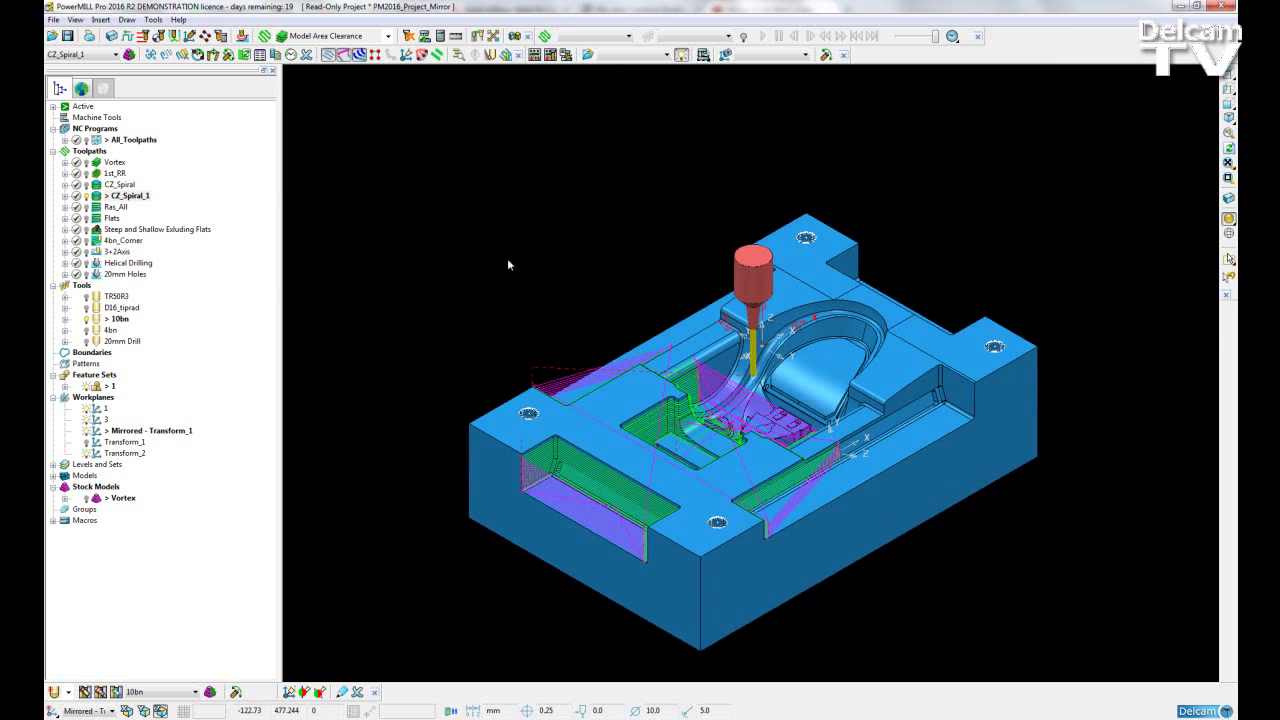
left_click(246, 197)
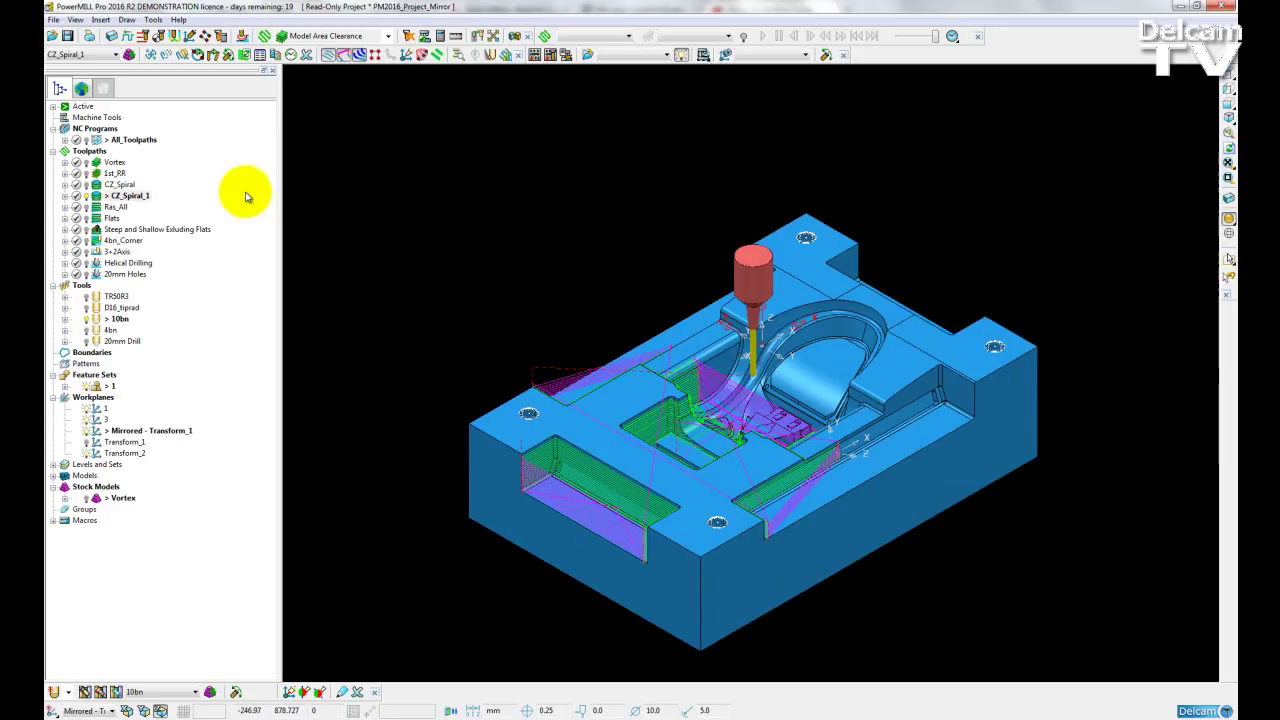